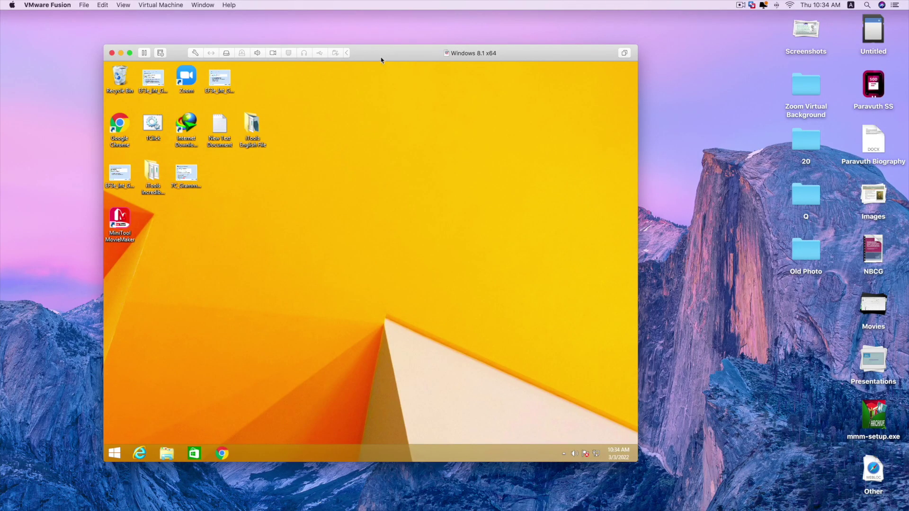
Reposition the virtual machine window and clear the desktop icon selection
drag(381, 61, 399, 67)
drag(290, 205, 121, 68)
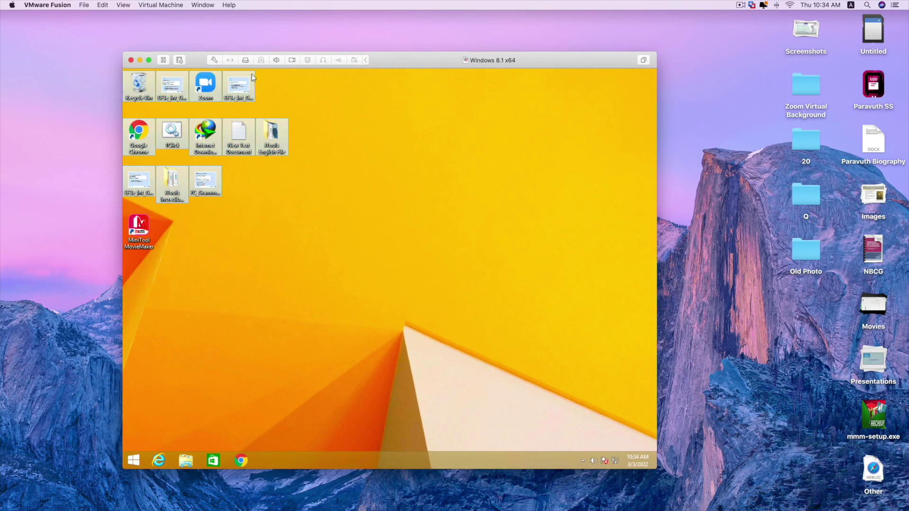
click(330, 106)
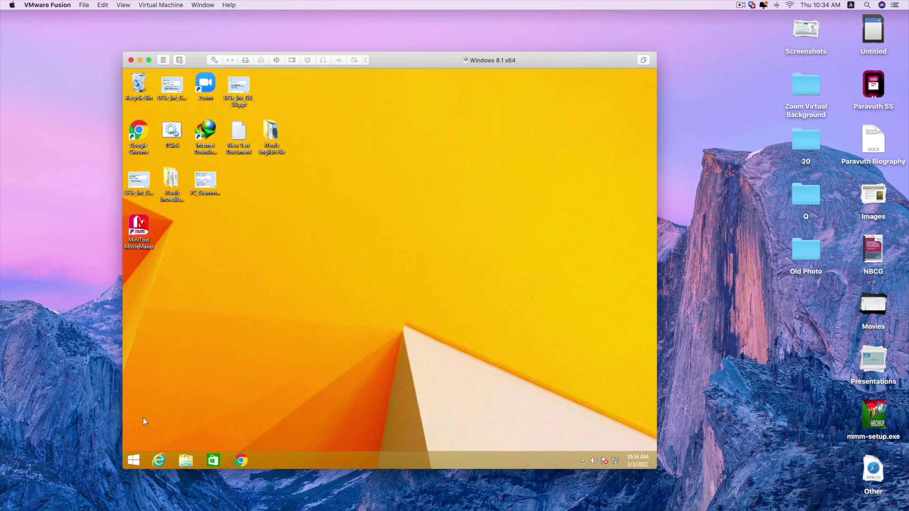
Check the Windows Start screen, return to the desktop, and close MovieMaker's start window
click(133, 460)
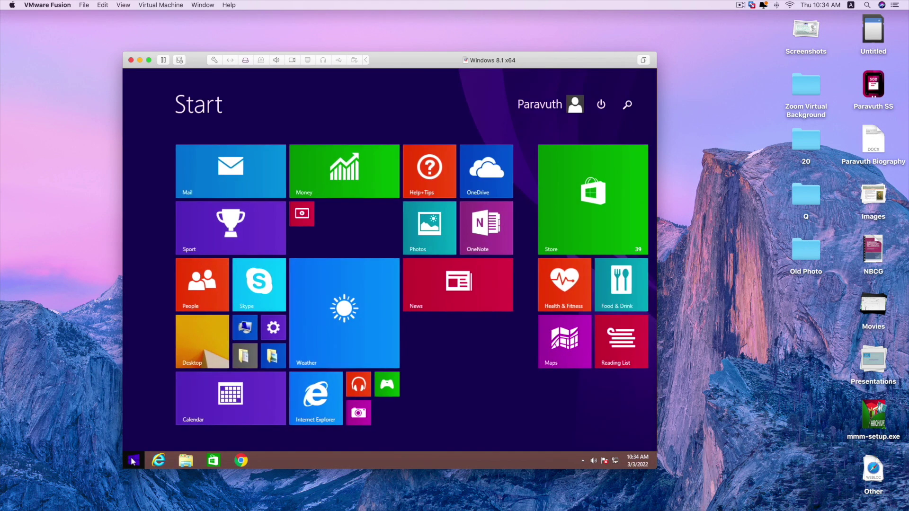
click(133, 460)
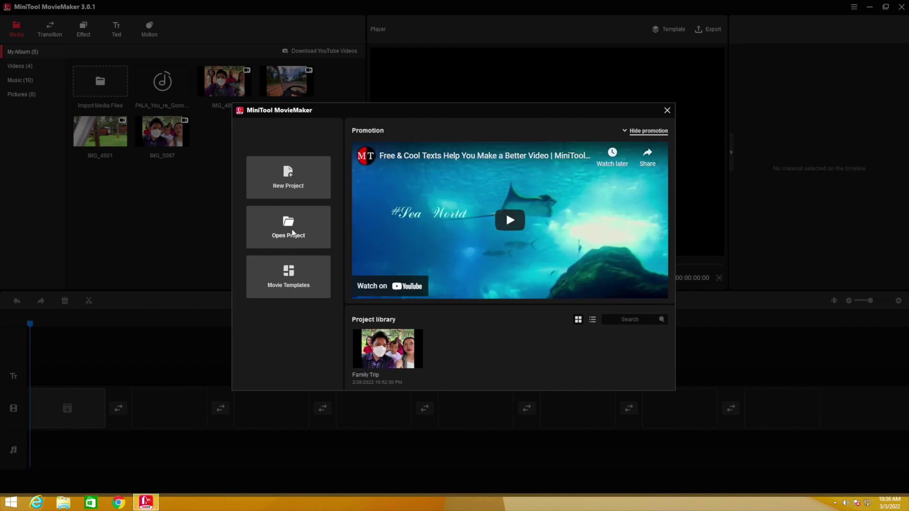
click(287, 280)
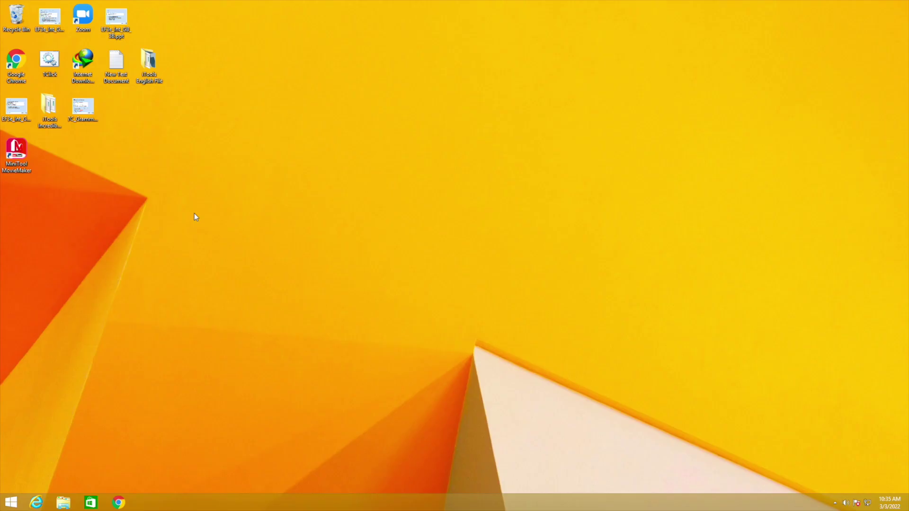
Relaunch MiniTool MovieMaker from its desktop shortcut
double_click(24, 159)
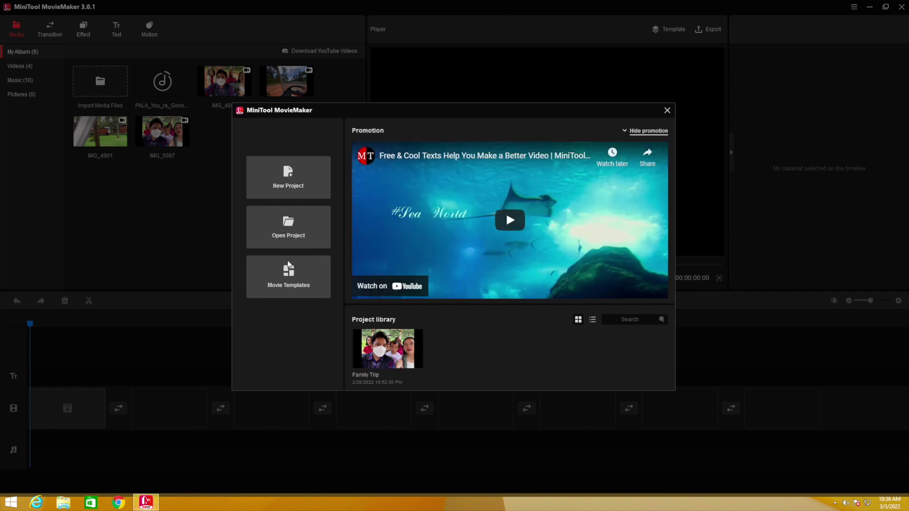
Choose Movie Templates in the startup dialog to see the nine ready-made templates
click(287, 282)
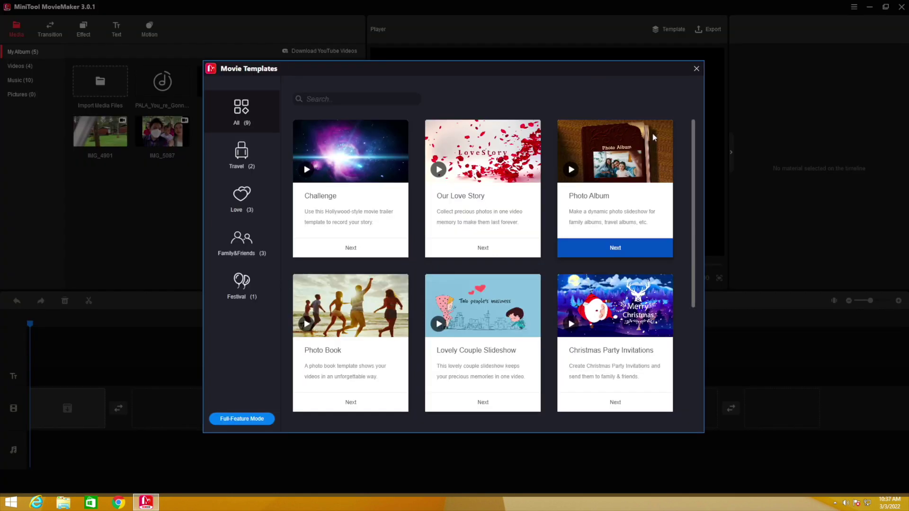
Play the Wedding Slideshow template preview, then close it and the Movie Templates gallery
scroll(555, 341, down, 3)
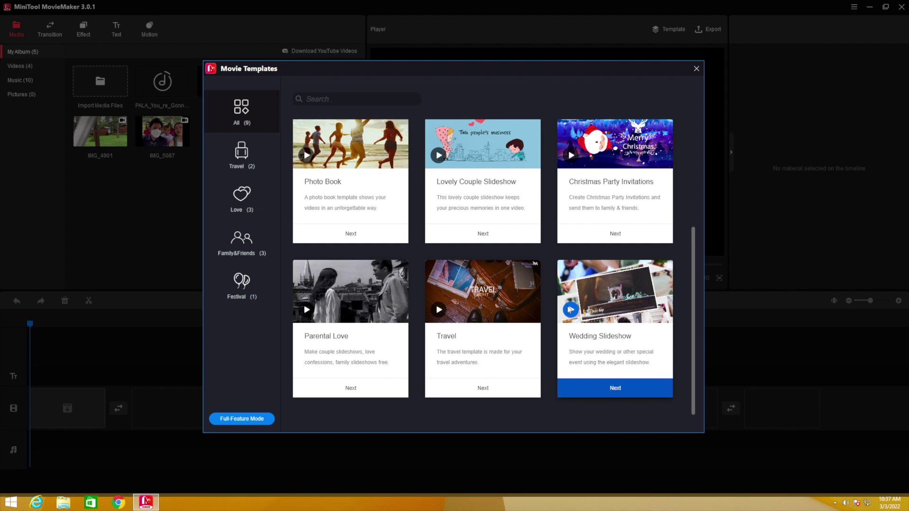
click(569, 310)
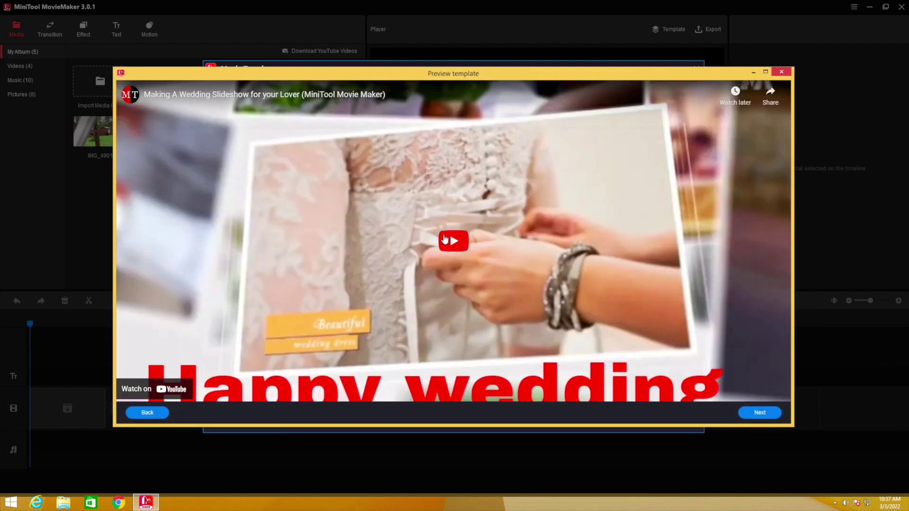
click(444, 239)
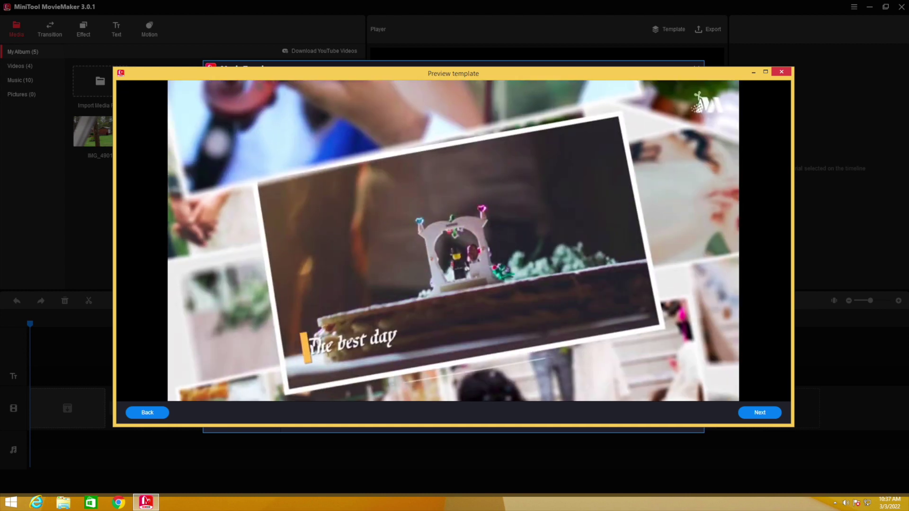
key(Escape)
scroll(478, 261, up, 1)
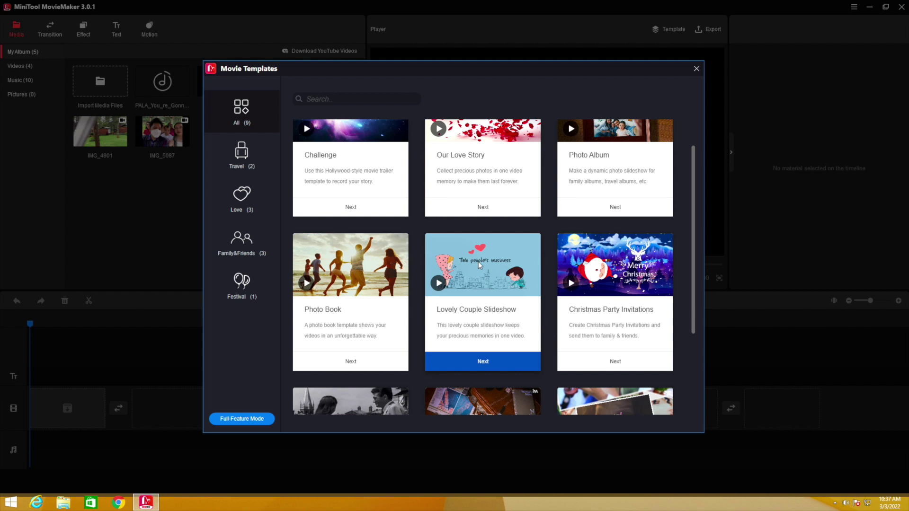
key(Escape)
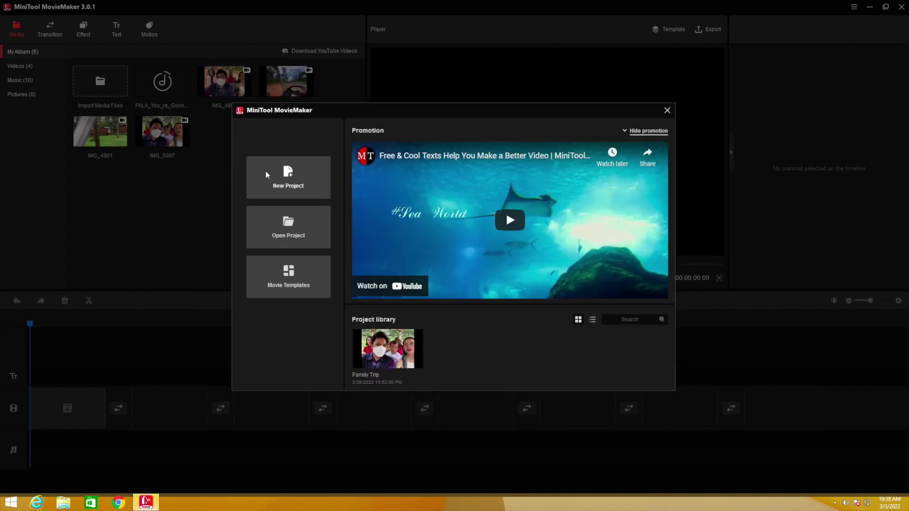
Start a New Project and show the Text library of captions, credits and titles
click(287, 175)
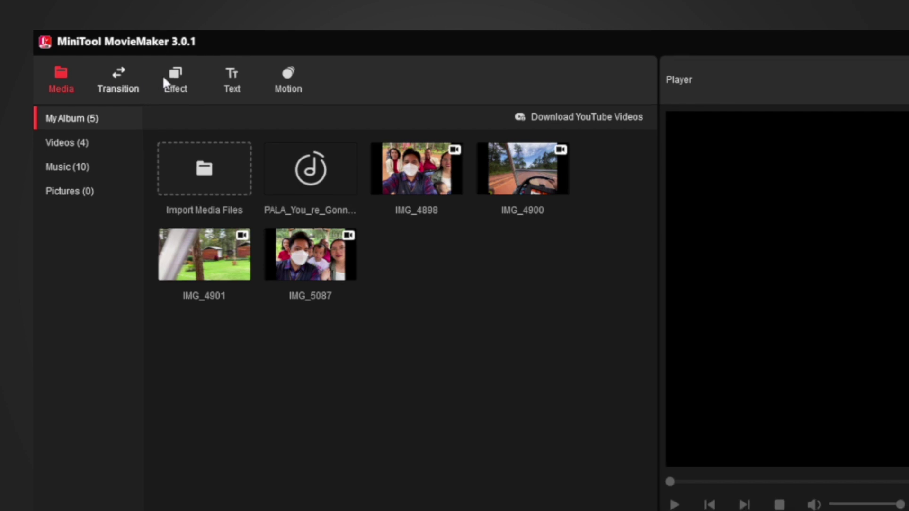
click(233, 78)
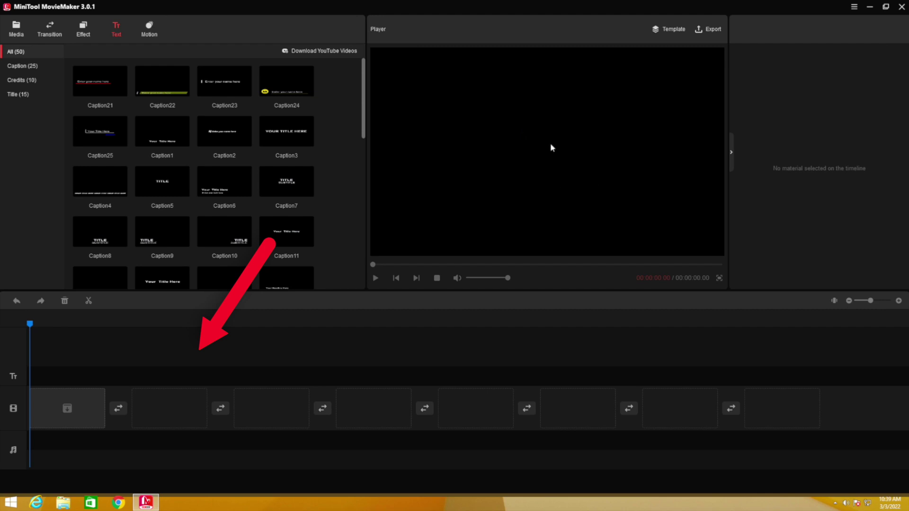
Import IMG_4898, IMG_4900, IMG_4901 and IMG_5087 from the Trip folder into the album
click(11, 34)
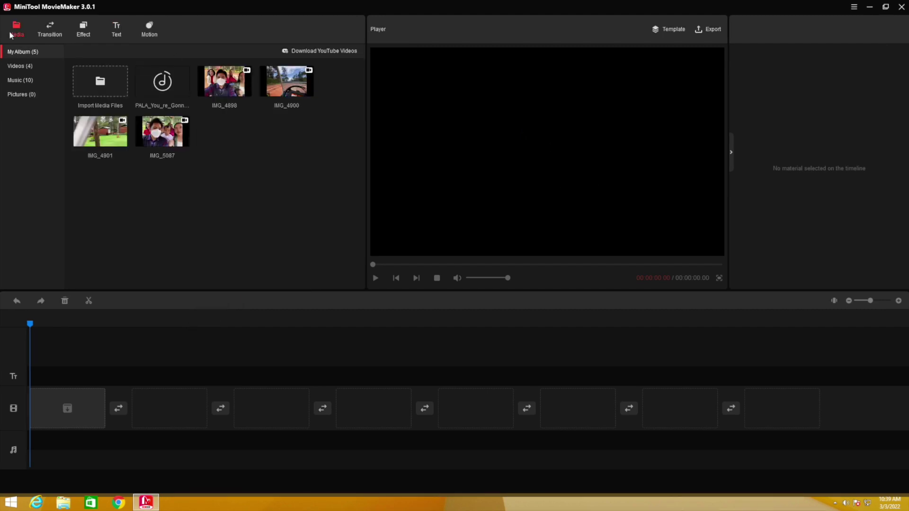
click(20, 66)
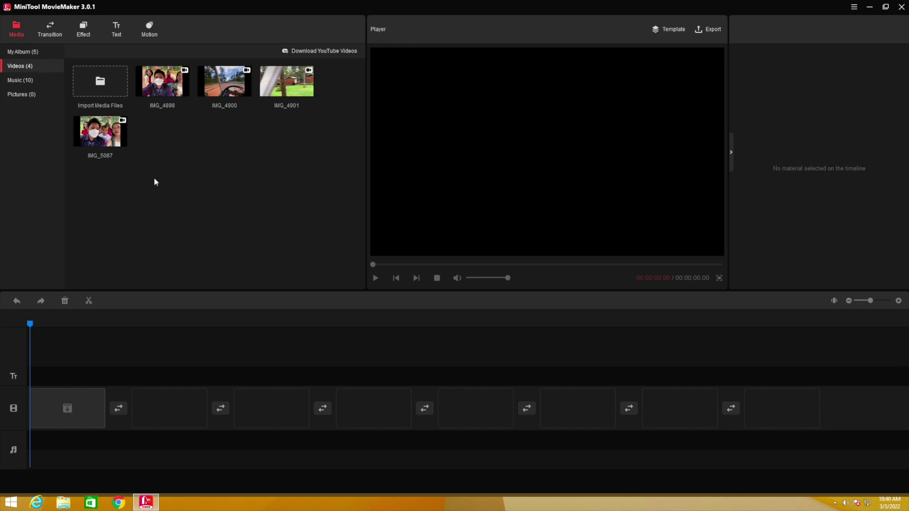
click(100, 78)
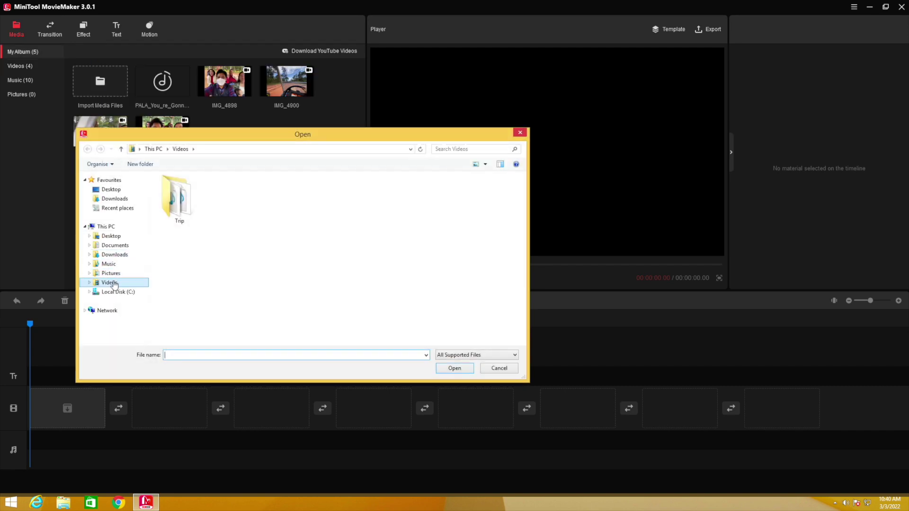
double_click(176, 197)
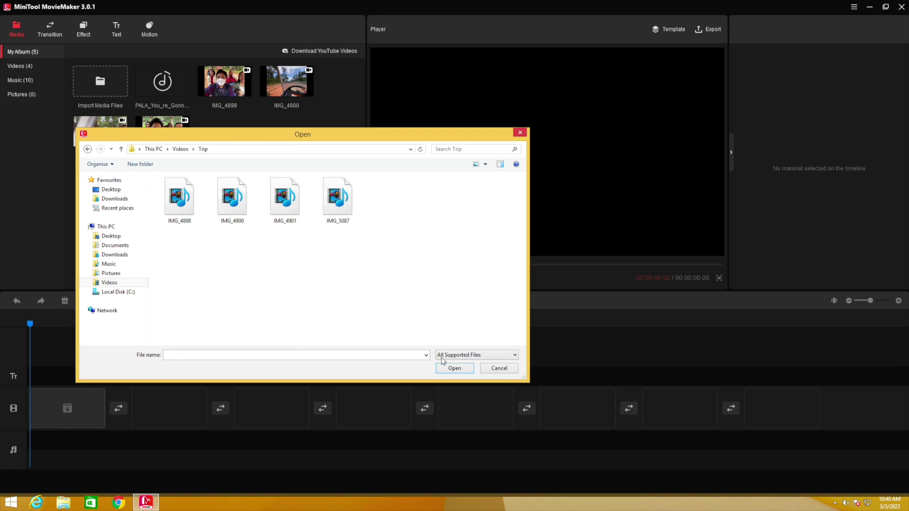
drag(159, 231, 408, 177)
click(454, 368)
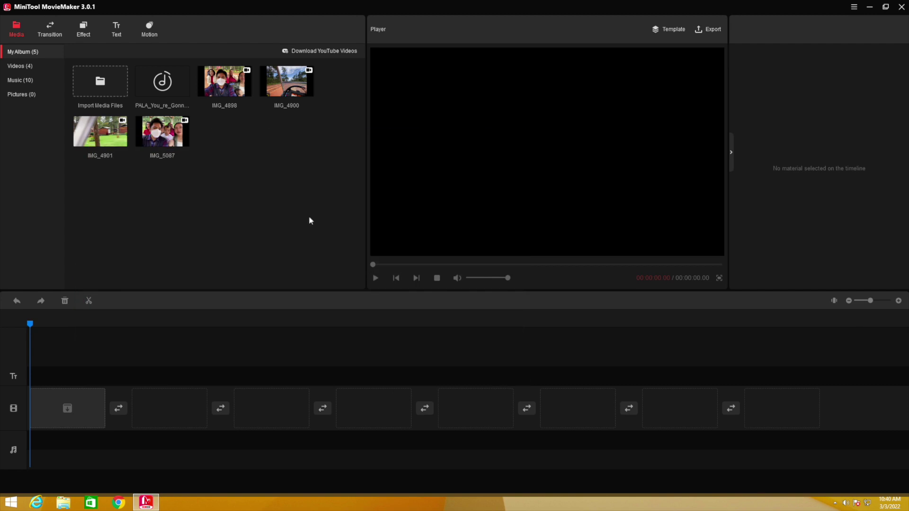
Add IMG_5087, IMG_4901 and IMG_4900 to the timeline in that order
mouse_move(293, 93)
click(183, 142)
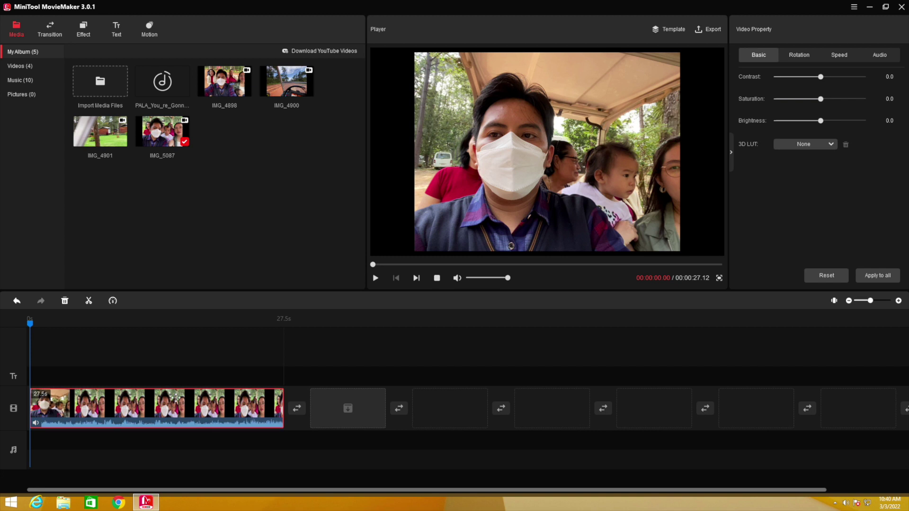
click(122, 142)
click(307, 92)
click(219, 348)
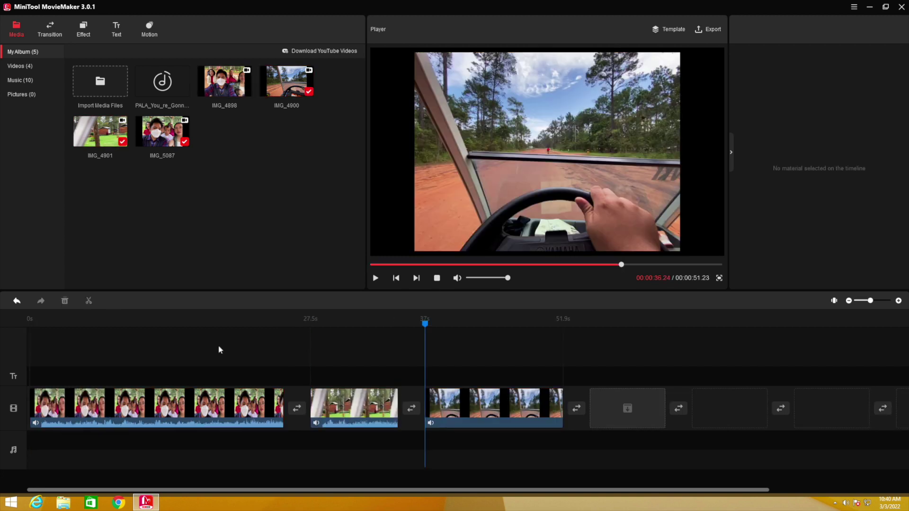
Show the Music library and cancel the music import without choosing a file
click(47, 79)
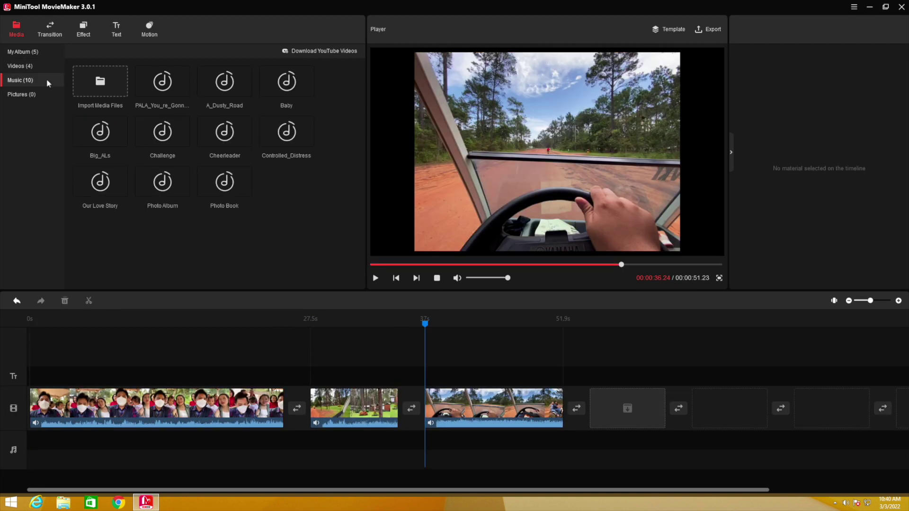
click(107, 76)
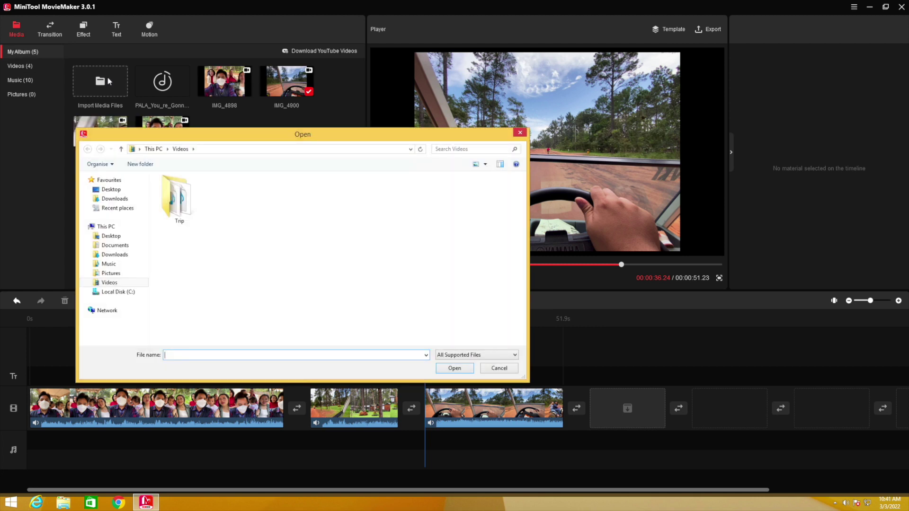
key(Escape)
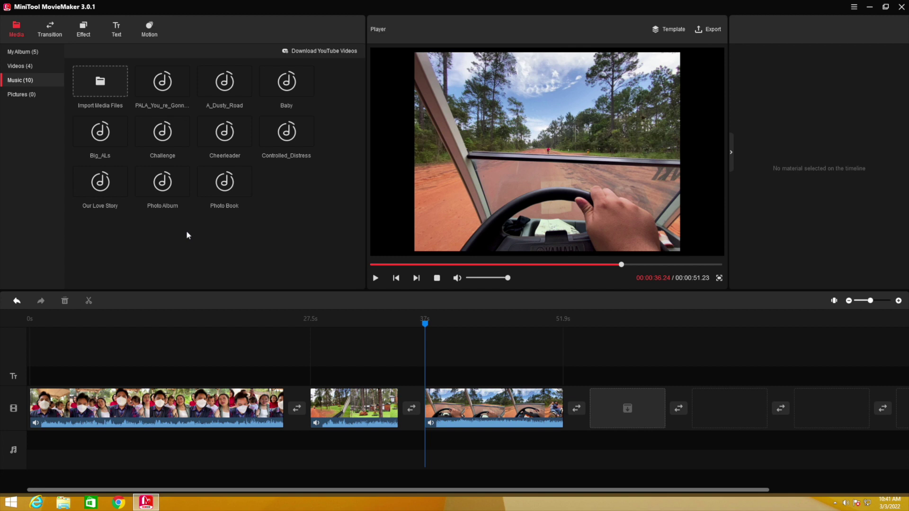
mouse_move(171, 81)
Add the PALA song to the music track under the whole video
click(184, 92)
click(69, 363)
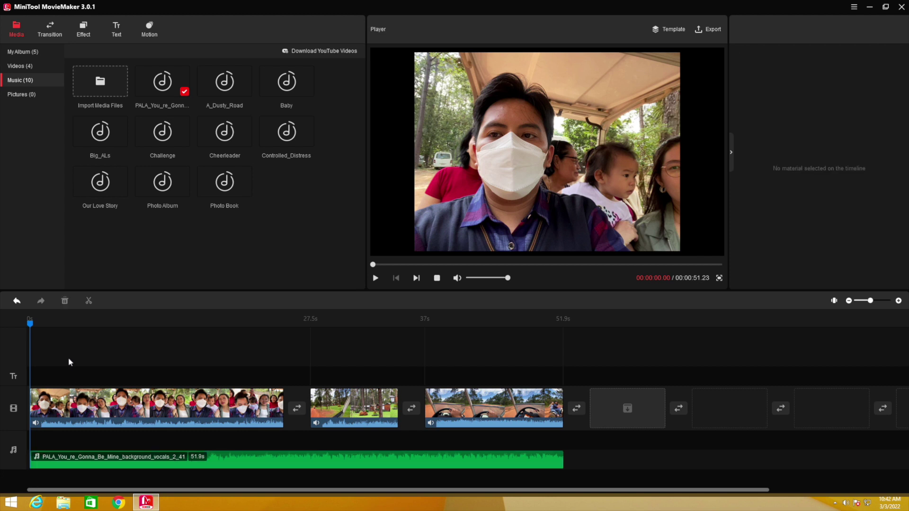
drag(29, 327, 84, 327)
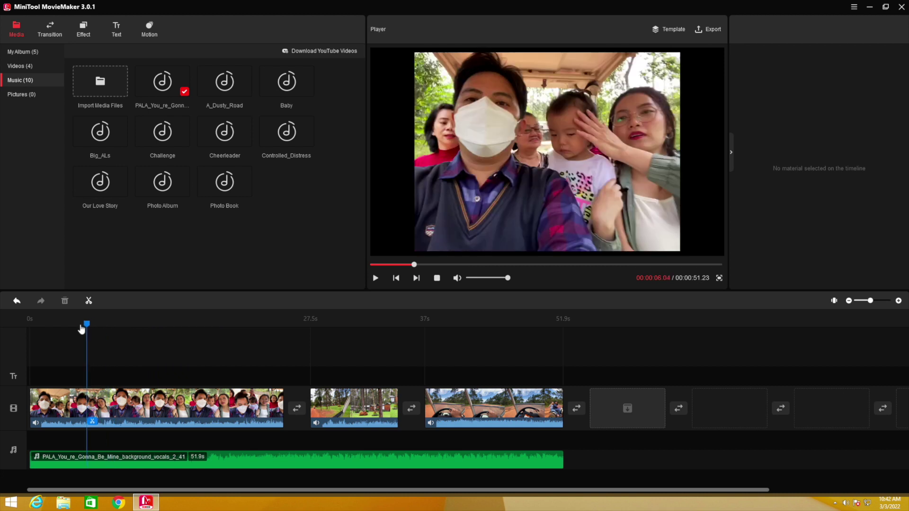
Play back the first clip briefly, then mute its original audio
click(80, 396)
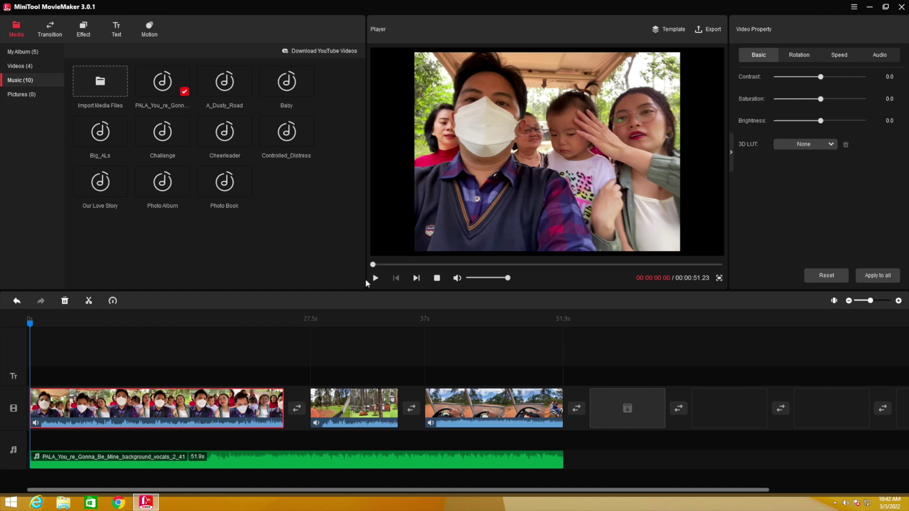
click(374, 278)
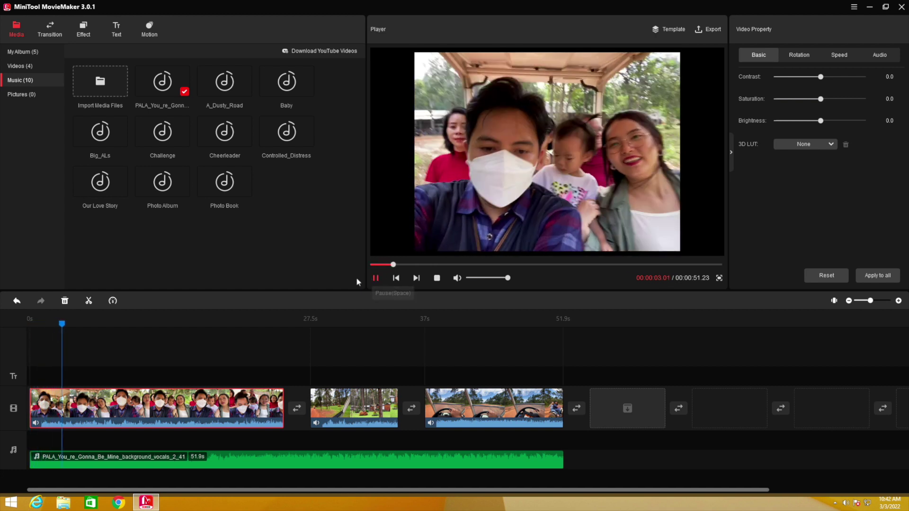
key(space)
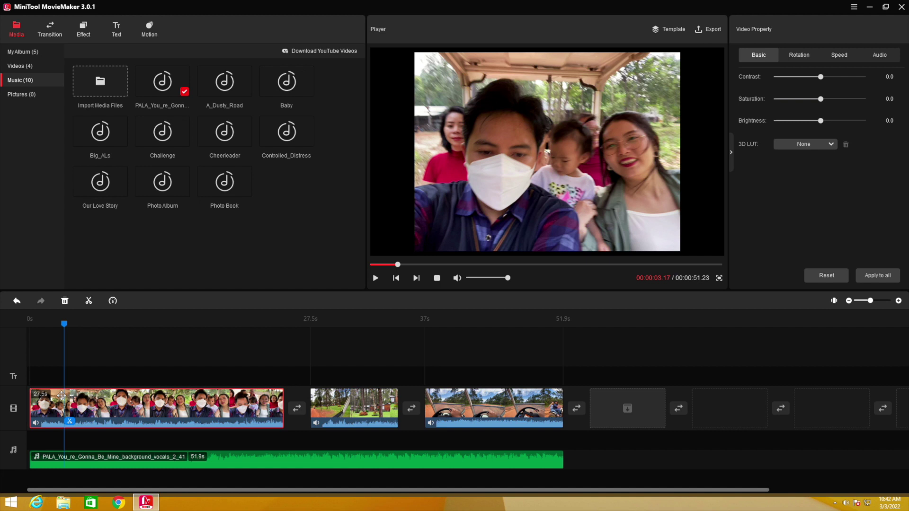
click(35, 423)
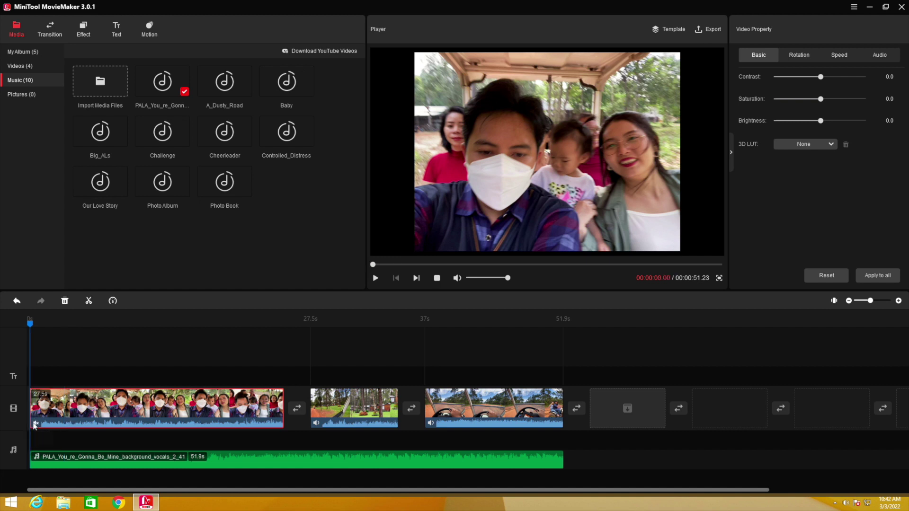
click(67, 371)
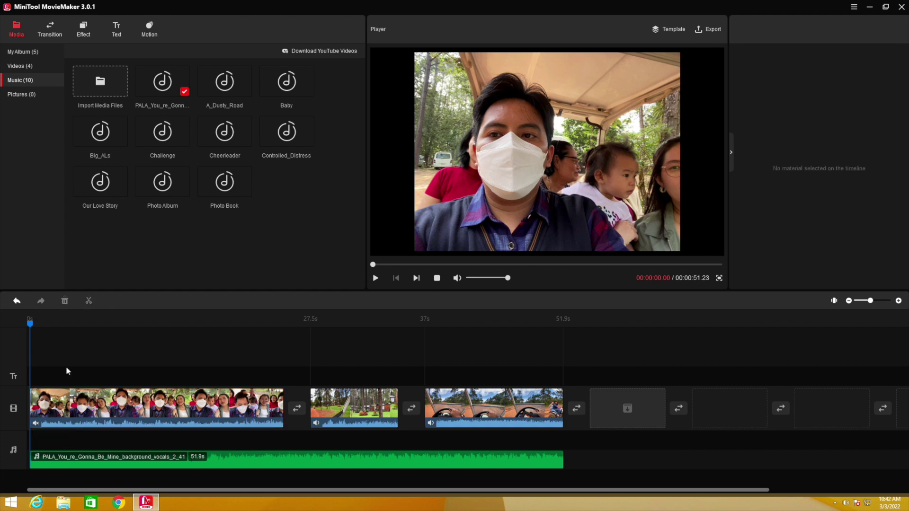
Give the first clip the Reign 3D LUT look after trying Gravity and Star Wars
click(66, 409)
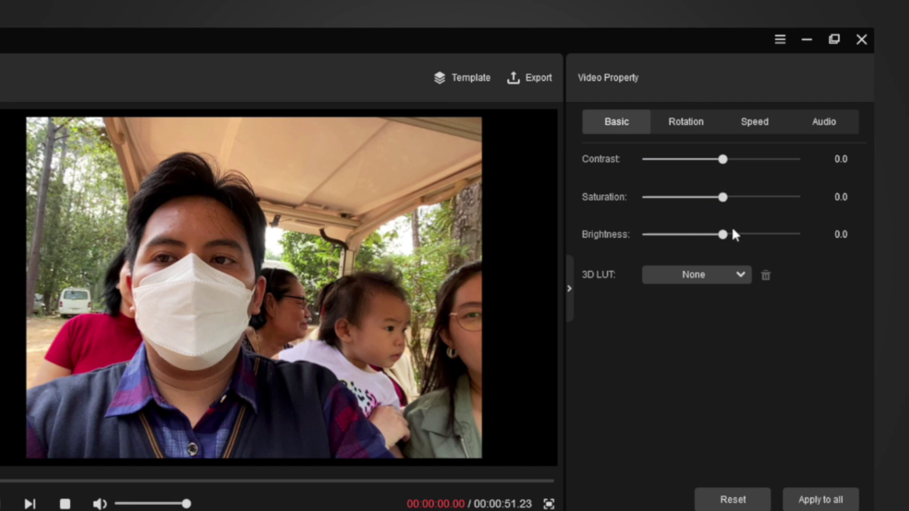
click(700, 276)
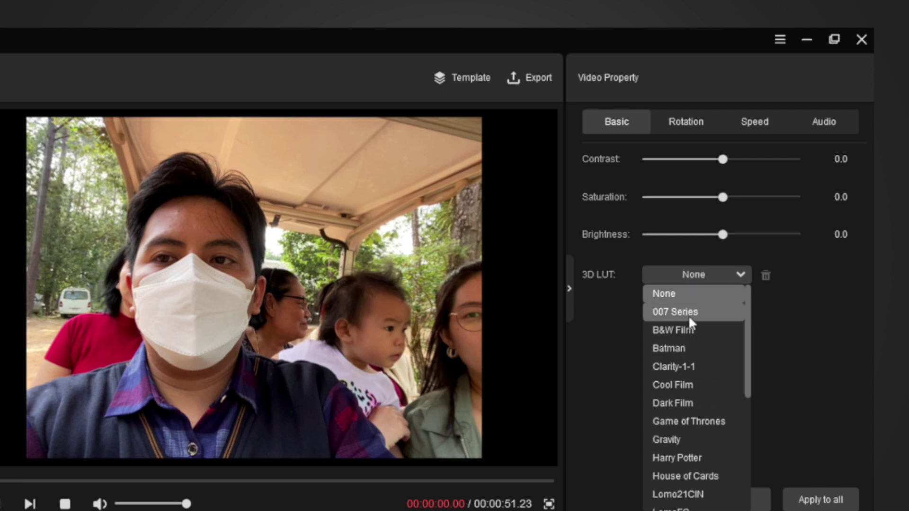
click(700, 439)
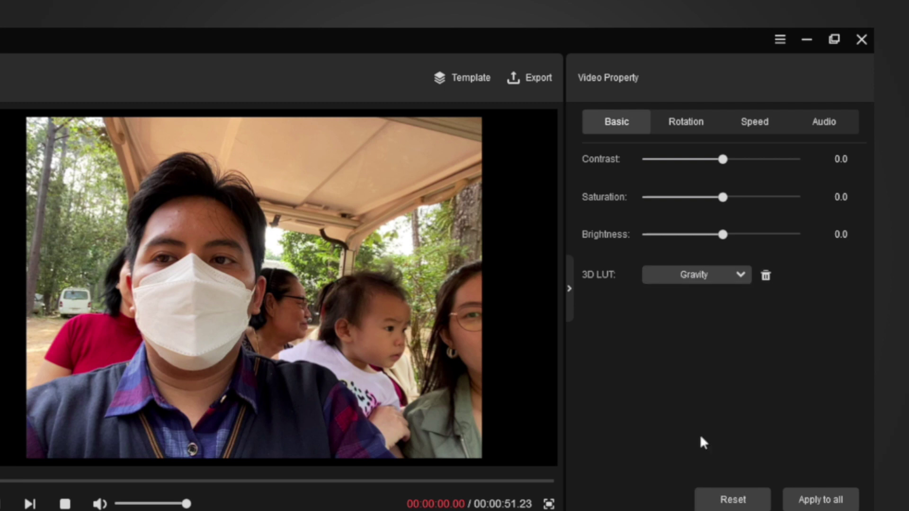
click(713, 274)
scroll(684, 450, down, 1)
scroll(683, 447, down, 1)
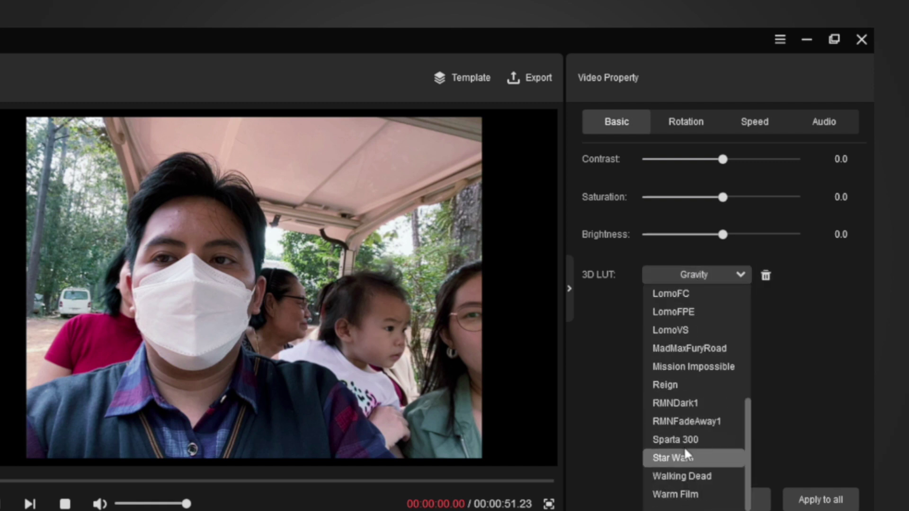
click(707, 457)
key(Up)
key(Up)
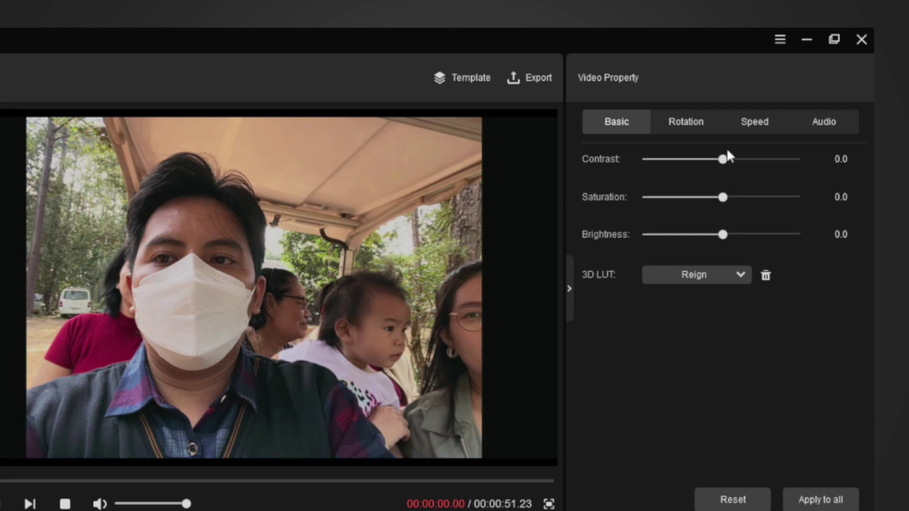
Review the clip's Rotation, Speed and Audio settings, keeping its audio muted
click(692, 125)
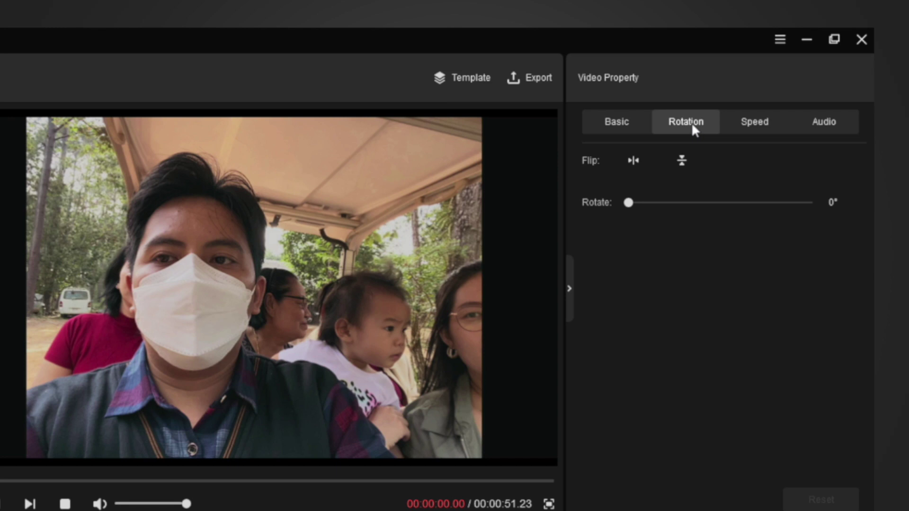
click(745, 125)
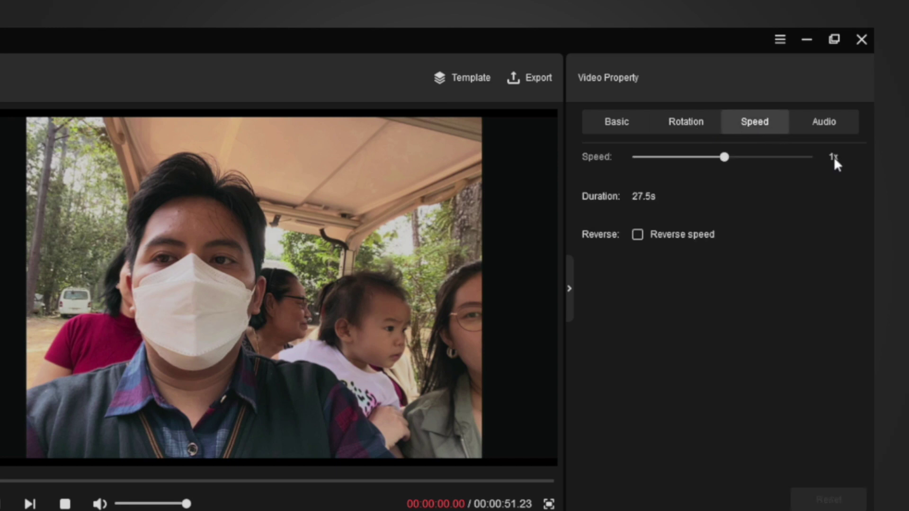
click(821, 122)
click(647, 236)
click(643, 237)
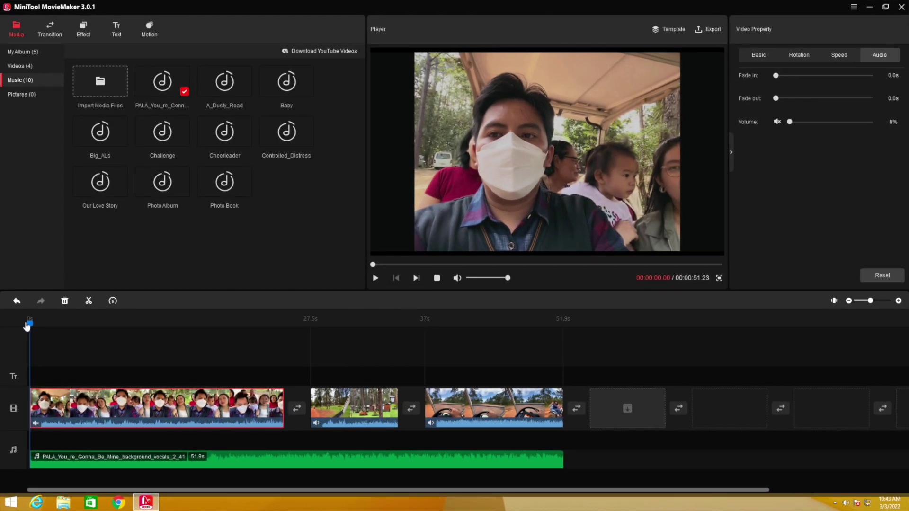
Split the opening clip at about 6.7 seconds and delete the first piece
drag(27, 326, 90, 334)
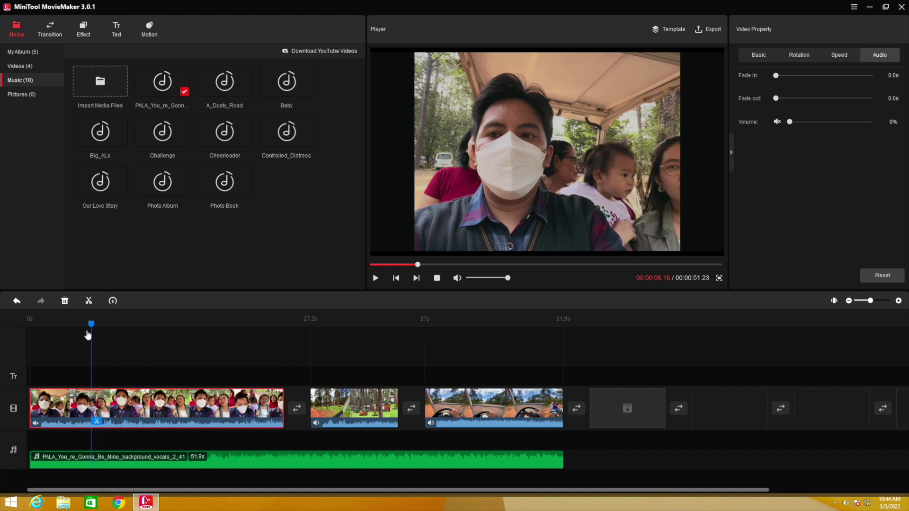
click(97, 423)
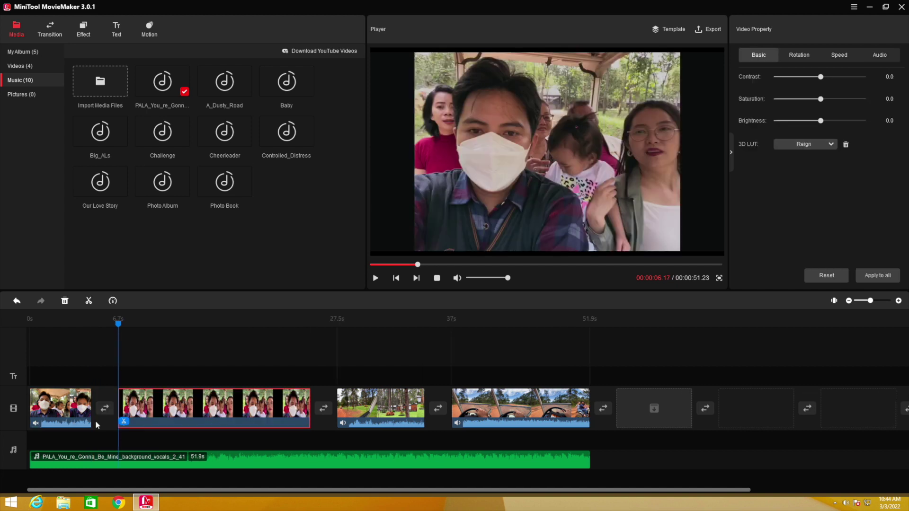
click(45, 400)
right_click(45, 401)
click(45, 400)
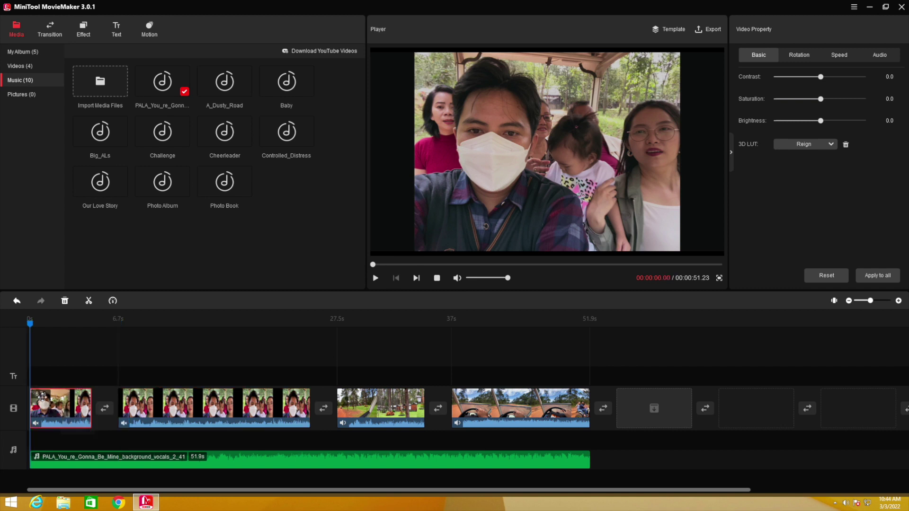
right_click(50, 406)
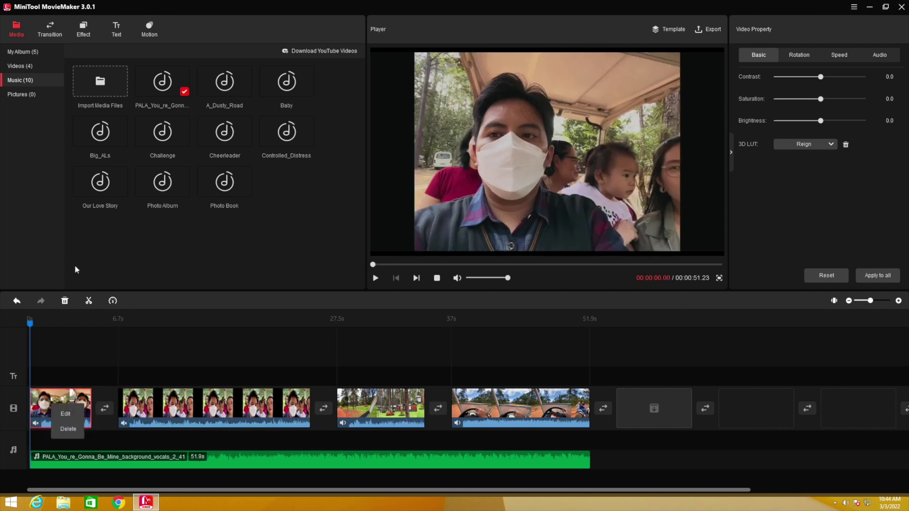
click(65, 300)
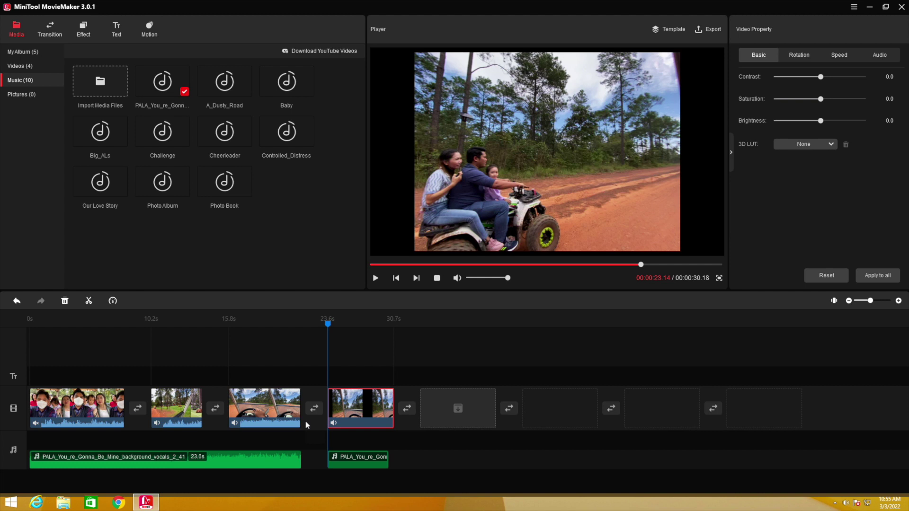
Park the playhead about 5 seconds into the first clip and show the transitions library
click(296, 459)
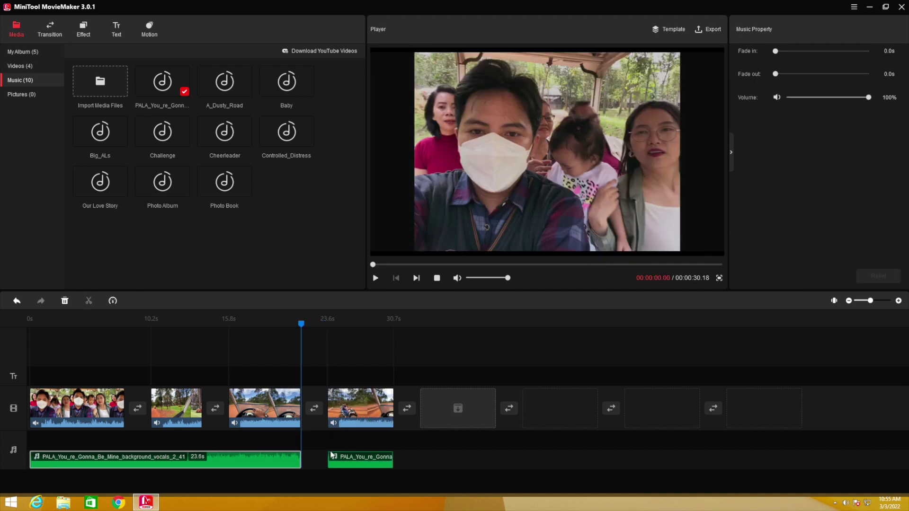
click(138, 409)
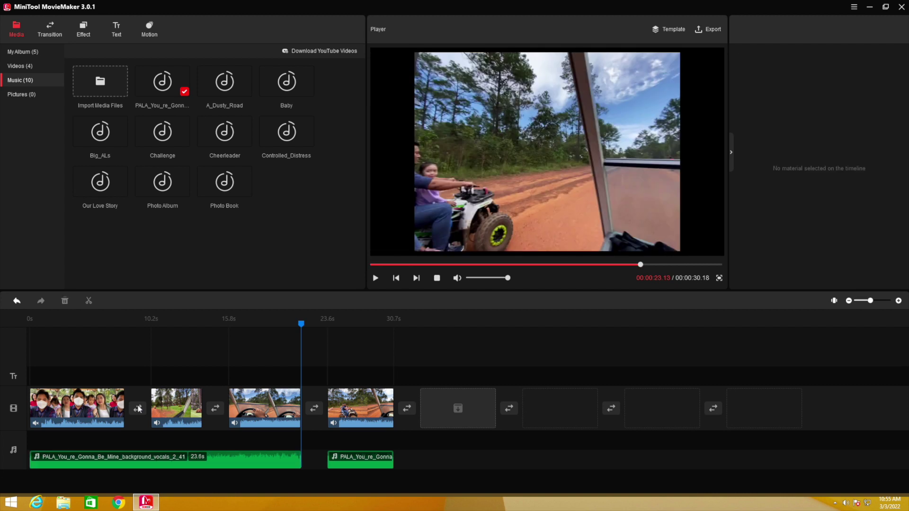
click(115, 322)
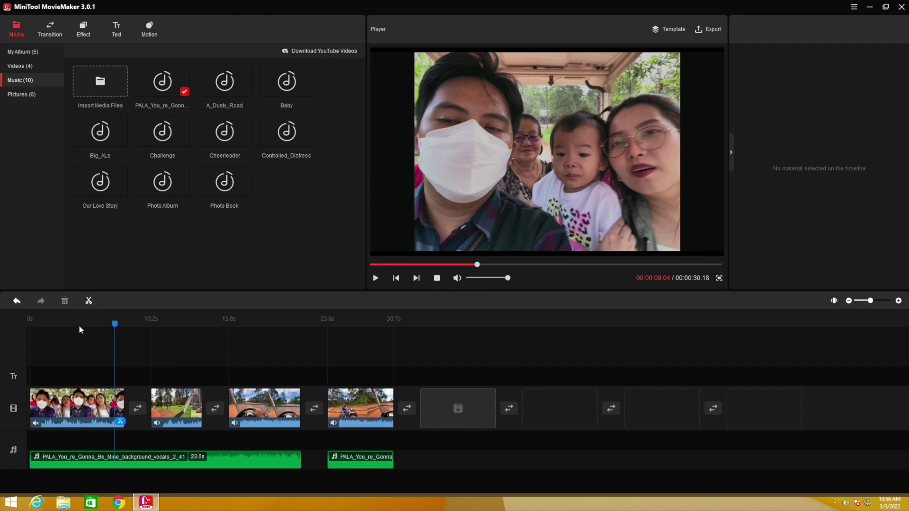
drag(115, 323, 82, 323)
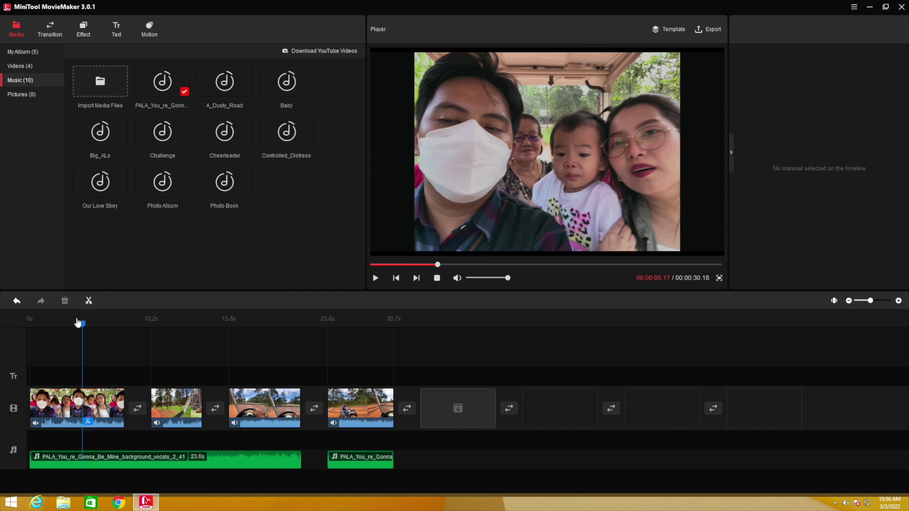
click(47, 24)
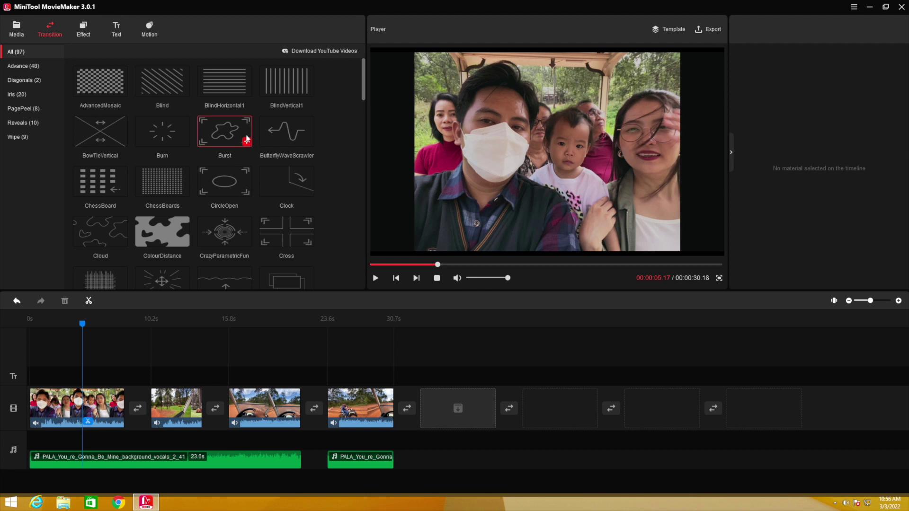
Preview Clock, Cross and CrossZoom, then place a CrossZoom transition between clips 1 and 2
scroll(262, 188, down, 2)
mouse_move(285, 118)
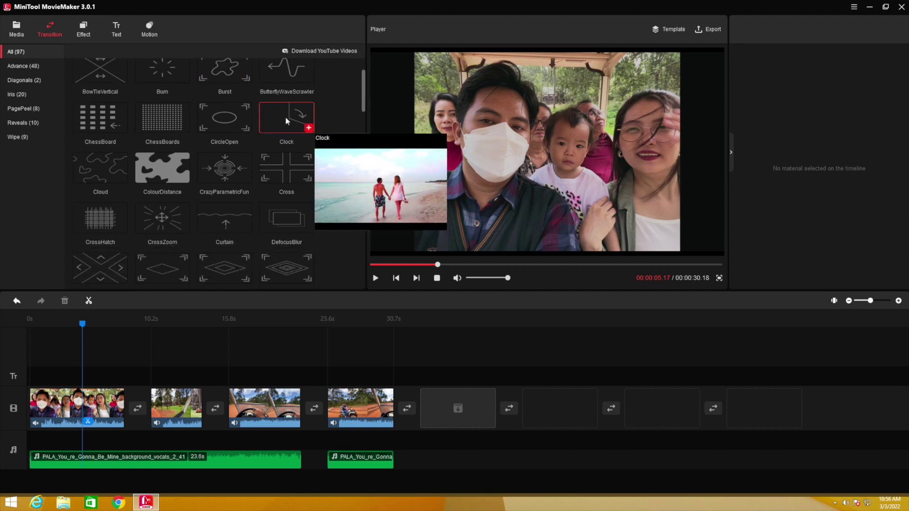
mouse_move(281, 166)
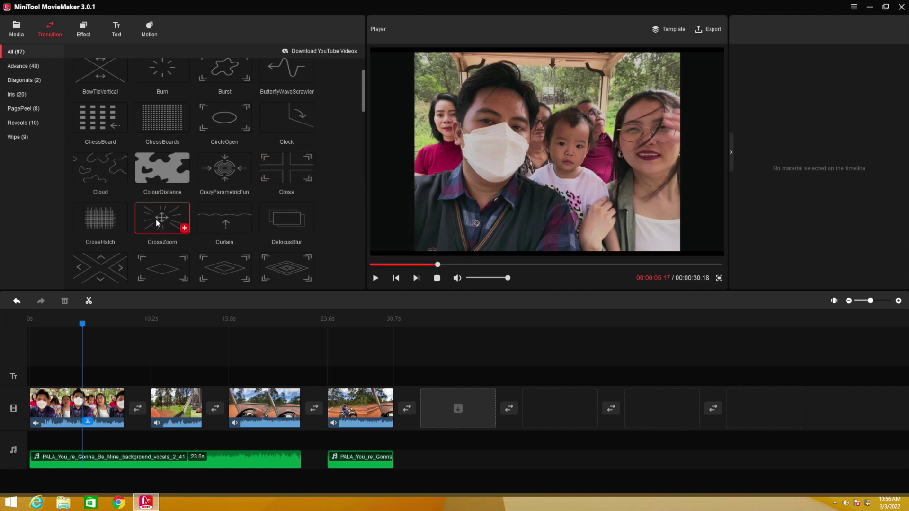
mouse_move(156, 222)
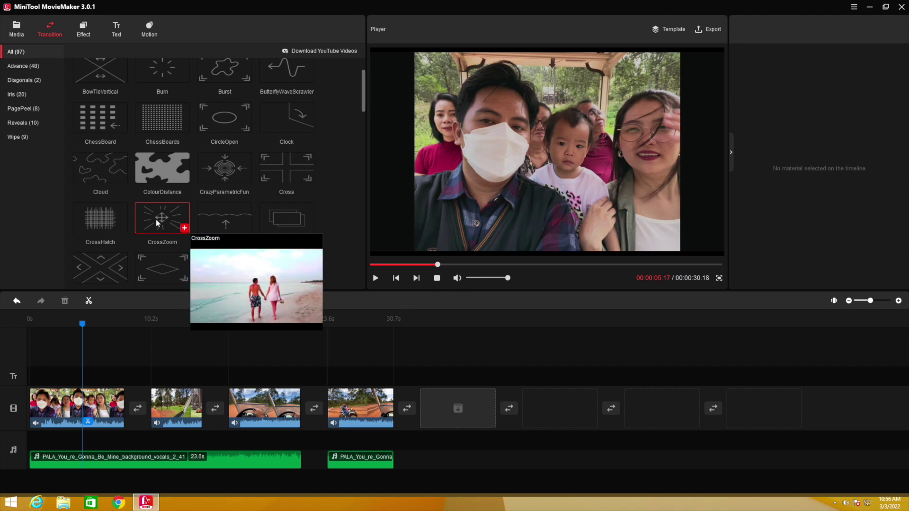
drag(165, 223, 135, 410)
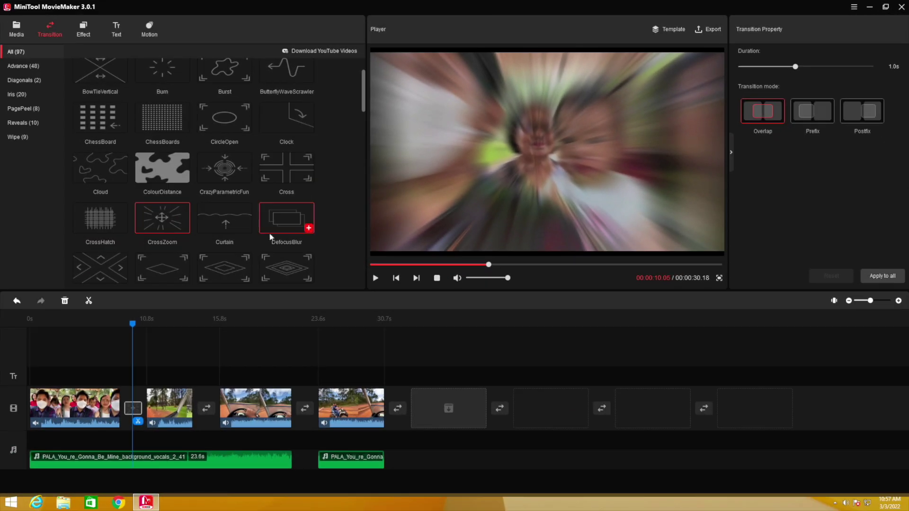
Add DefocusBlur between clips 2 and 3 and DirectionalWipe between clips 3 and 4
scroll(270, 237, down, 1)
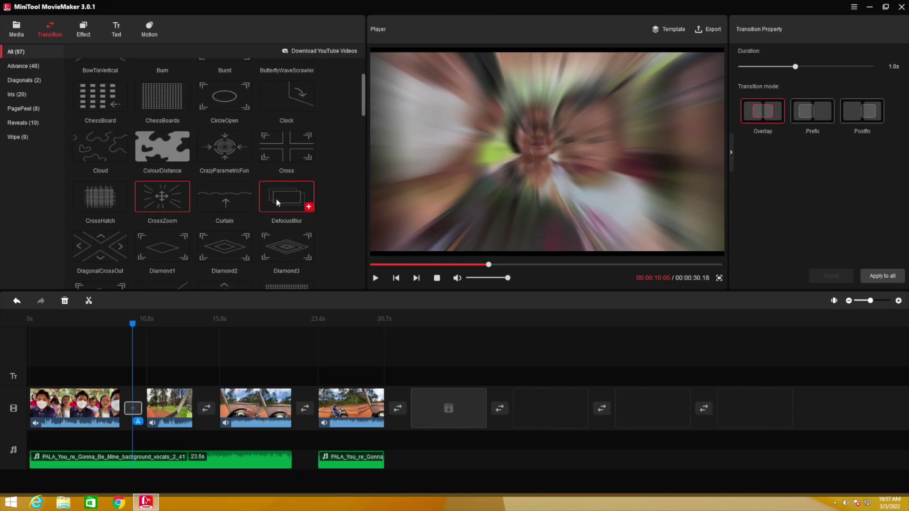
click(308, 206)
scroll(239, 235, down, 3)
drag(153, 232, 292, 407)
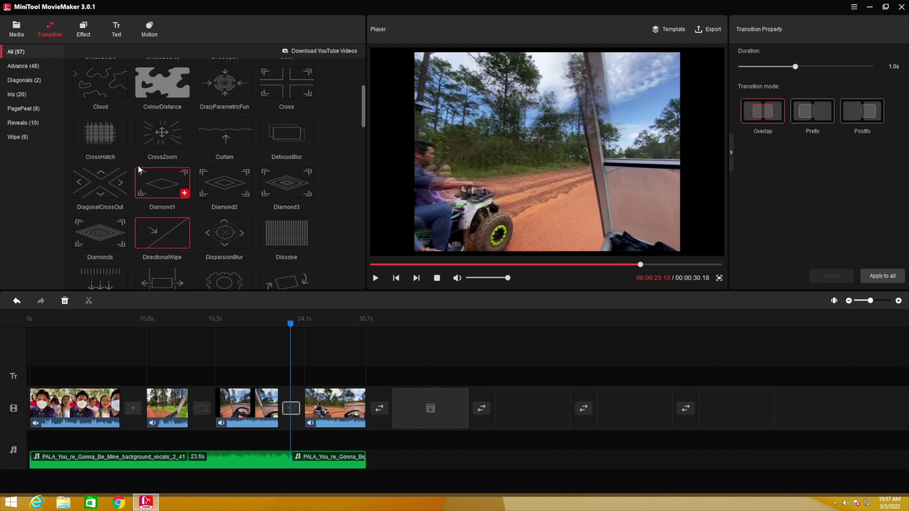
click(84, 31)
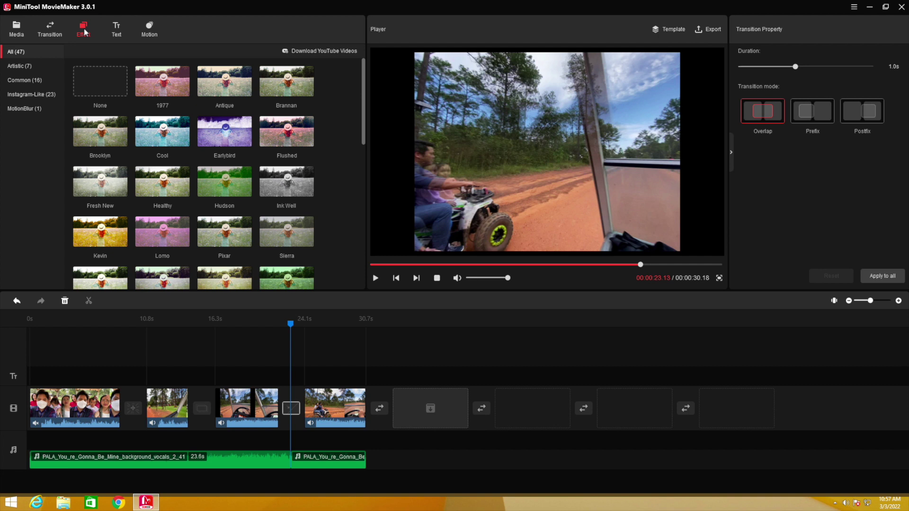
Apply the Sunset colour filter to the second clip
drag(291, 322, 152, 323)
click(167, 407)
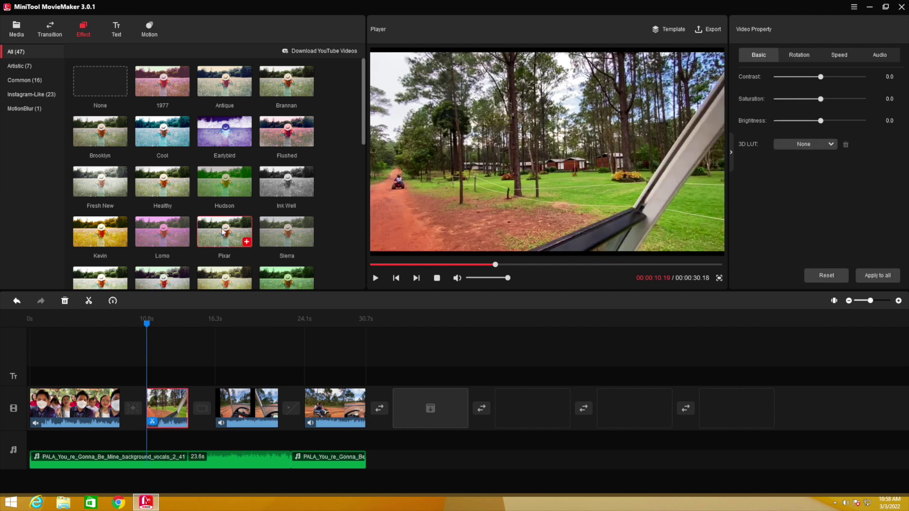
scroll(220, 240, down, 1)
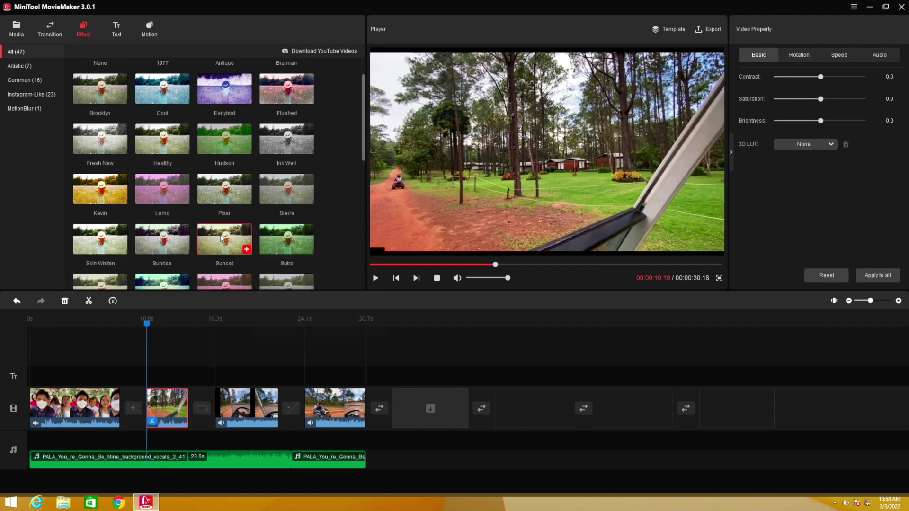
mouse_move(221, 241)
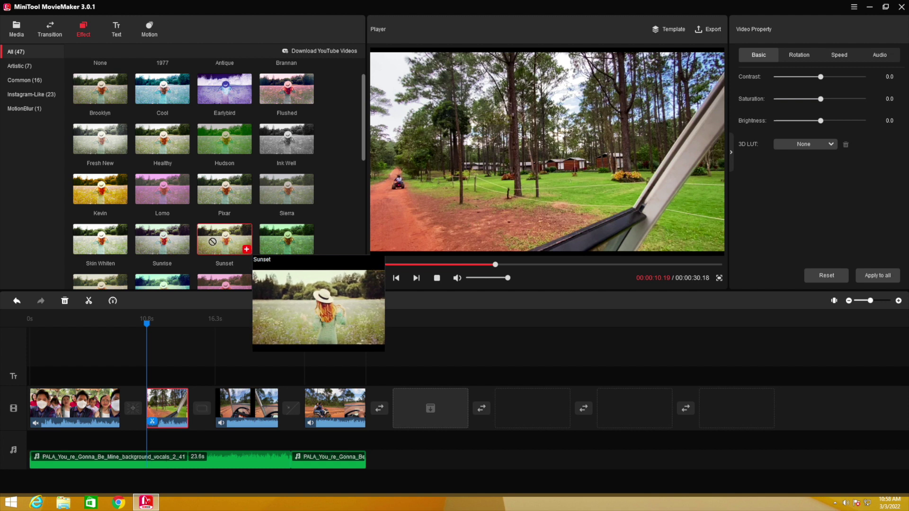
drag(225, 239, 172, 403)
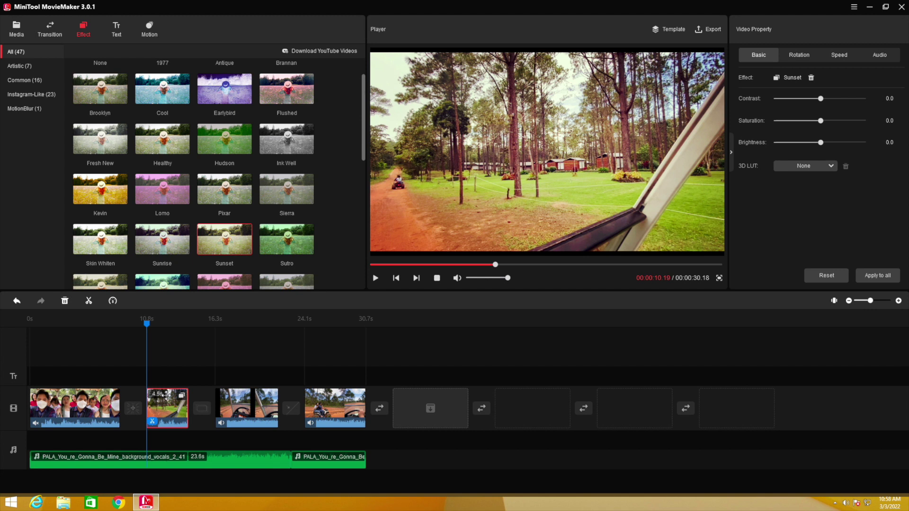
Preview the Sunset-filtered second clip and bring up the text templates
drag(146, 323, 163, 326)
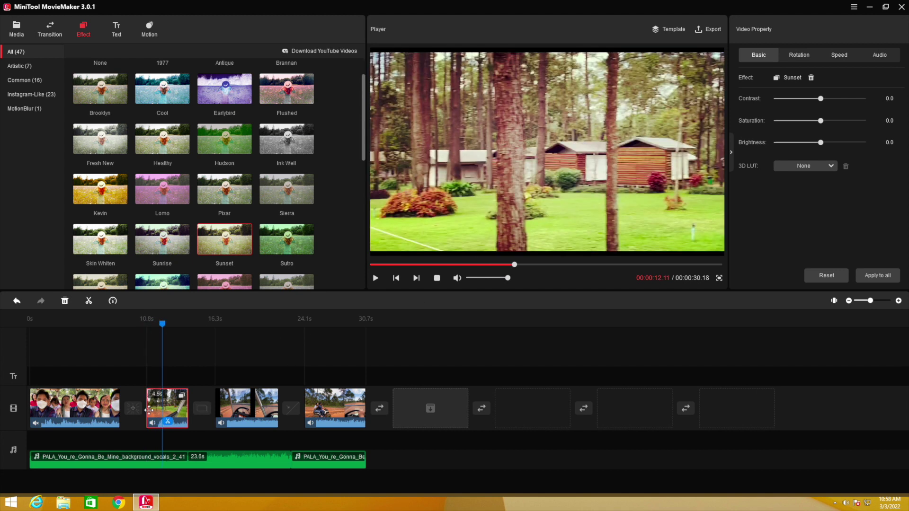
click(158, 403)
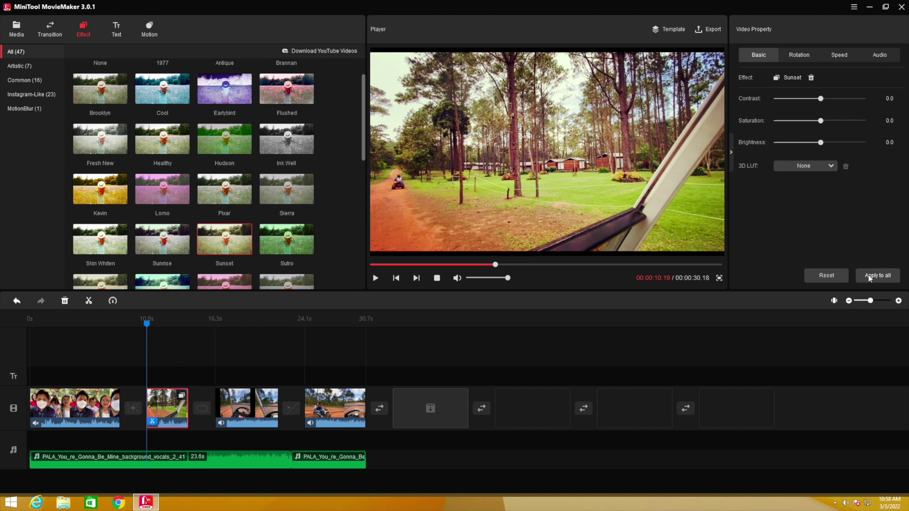
click(118, 30)
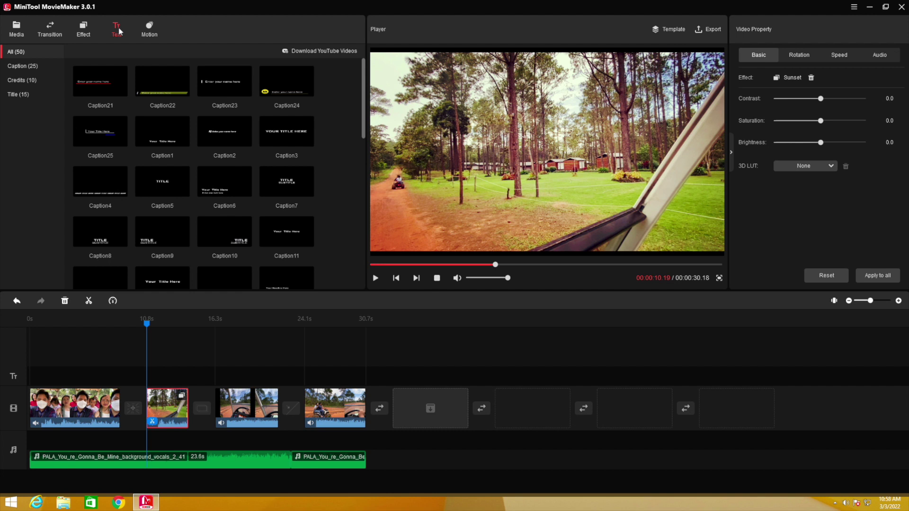
Add Caption25 at the timeline start, move it lower-left and type 'Family Trip'
mouse_move(91, 135)
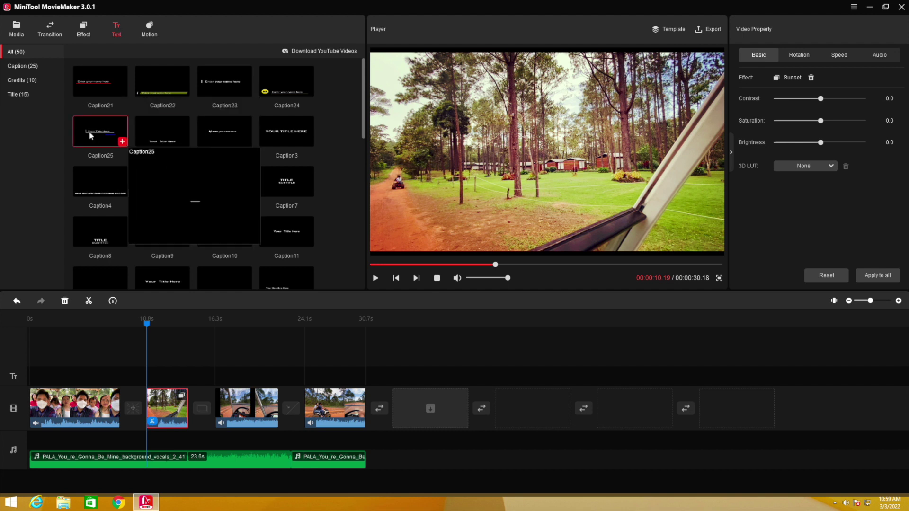
drag(91, 135, 55, 374)
drag(541, 148, 487, 222)
text(Family Trip)
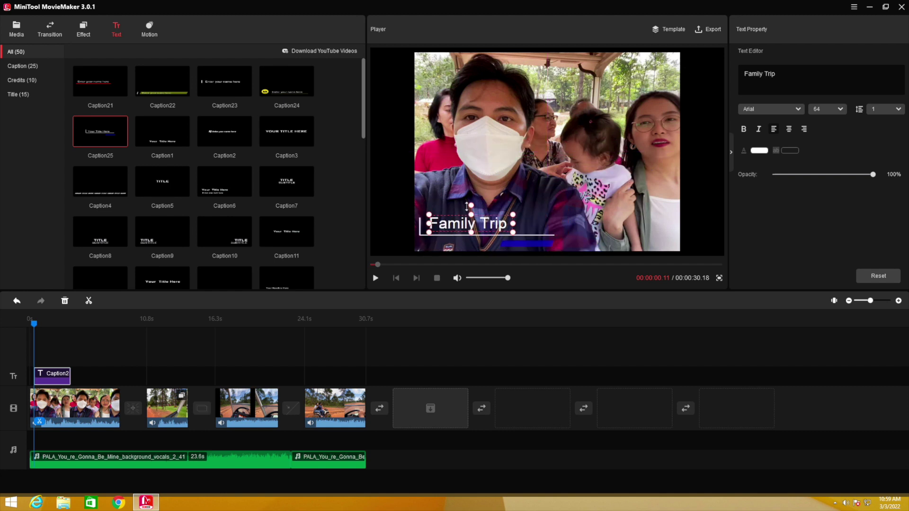
Set the caption to Gabriola font, size 80, and play the video to preview it
scroll(771, 110, down, 5)
click(777, 110)
click(762, 213)
scroll(770, 110, up, 2)
click(770, 110)
click(769, 140)
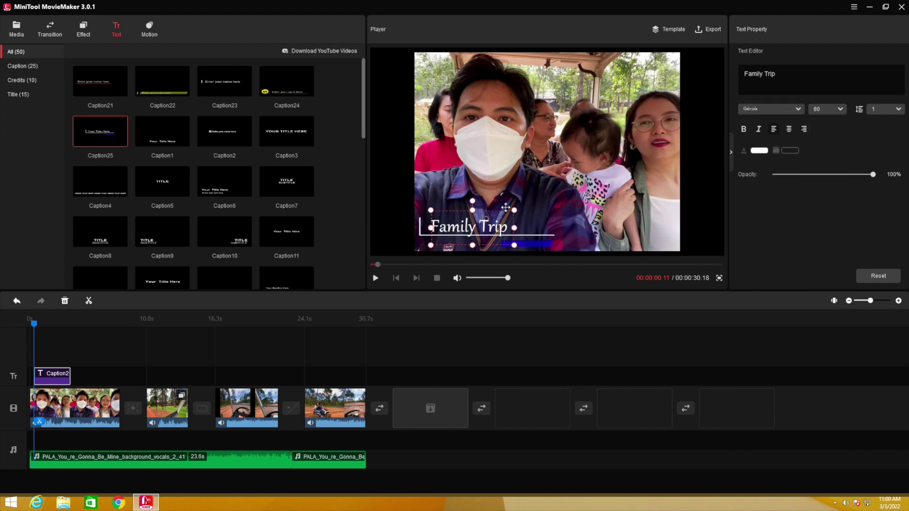
click(28, 325)
key(space)
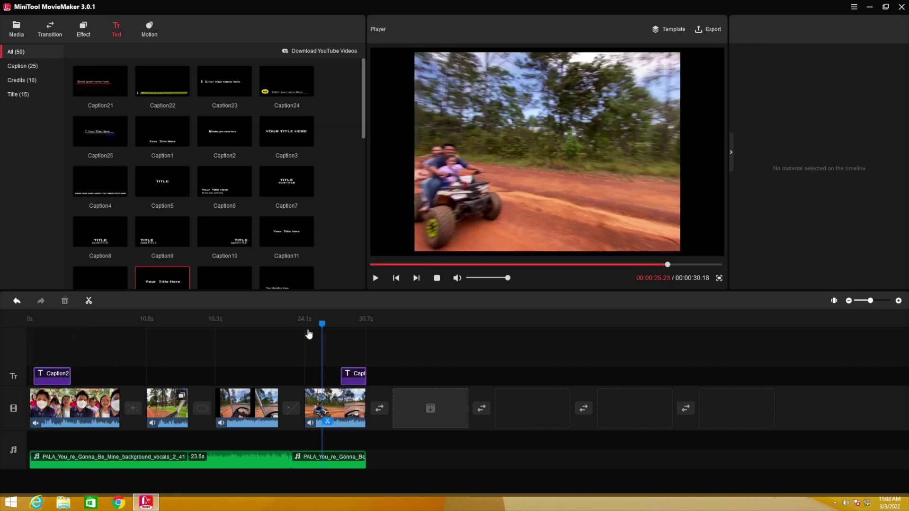
click(312, 334)
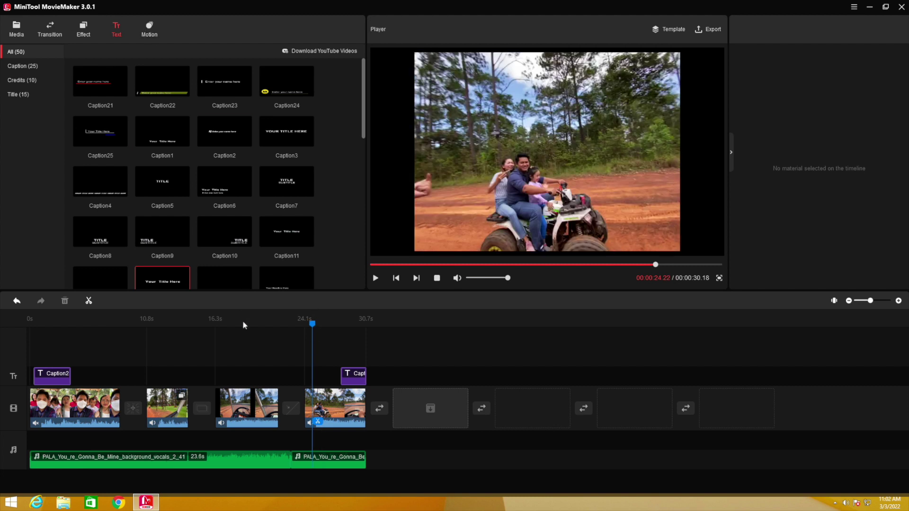
Apply the Zoom in center motion preset to the third clip, the driving footage
click(242, 320)
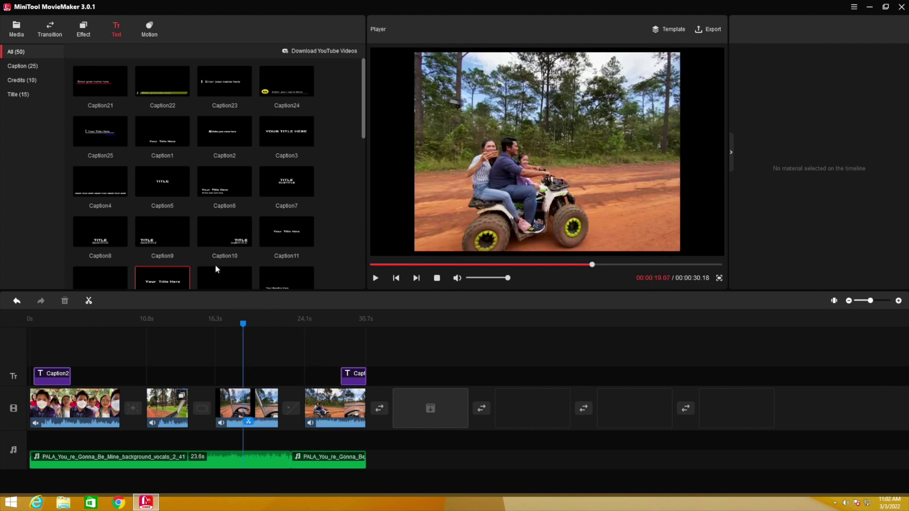
click(147, 33)
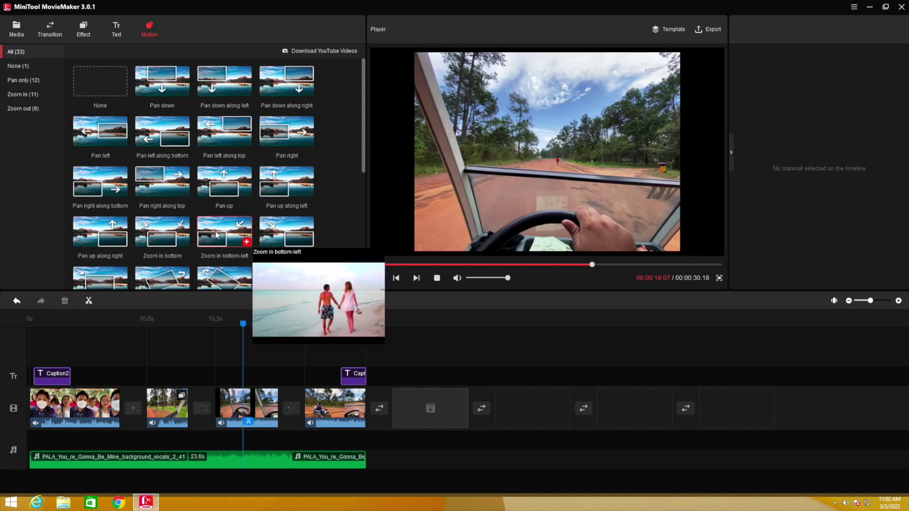
scroll(245, 240, down, 2)
mouse_move(98, 215)
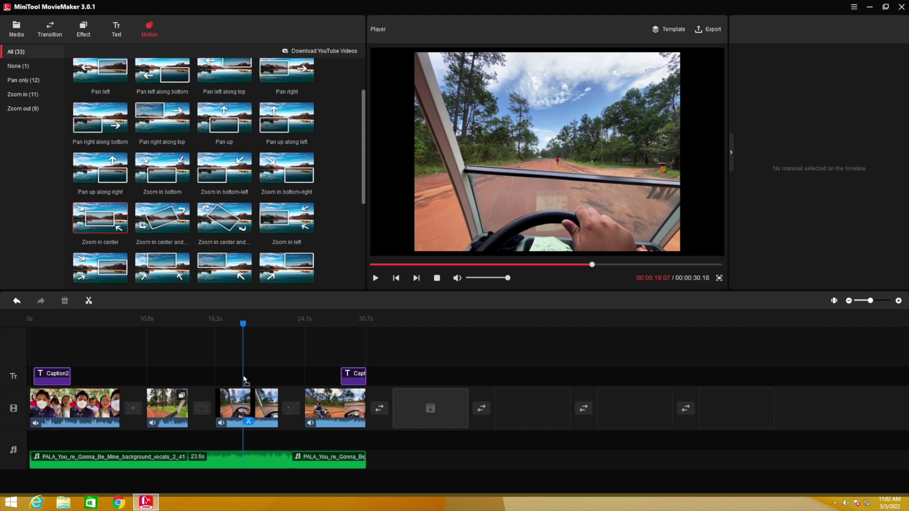
click(270, 405)
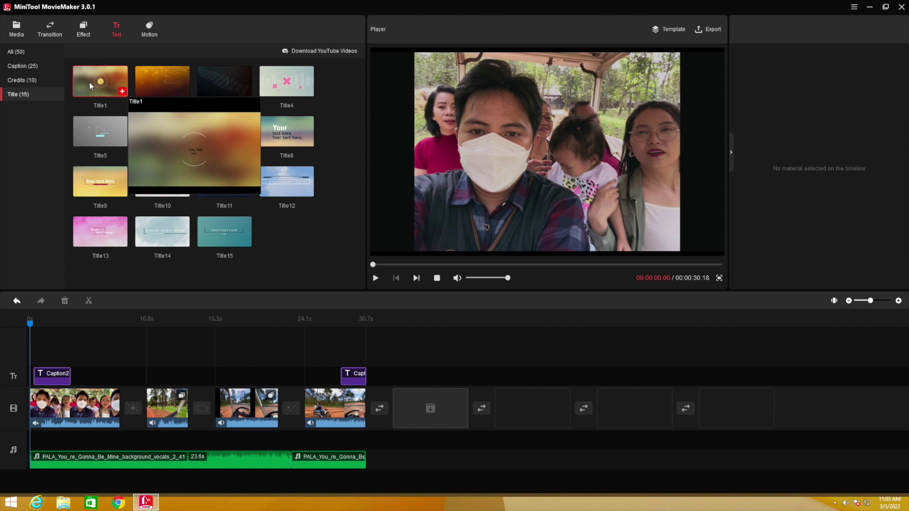
Add Title4 after the last clip and change its text to 'Thanks for watching'
drag(294, 78, 394, 369)
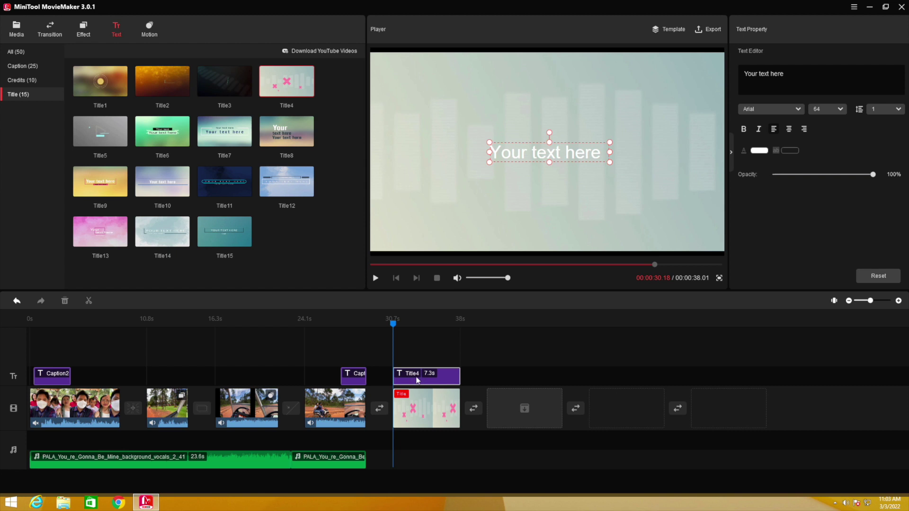
click(795, 74)
text(a)
key(ctrl+a)
text(Thanks for watching)
Set the end title's font to Candara at size 72
click(756, 110)
click(800, 173)
click(826, 109)
click(826, 189)
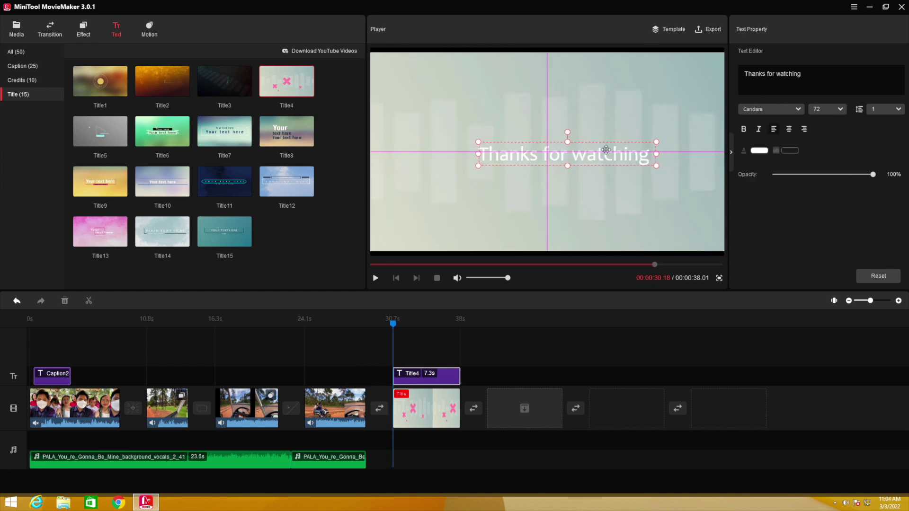
click(377, 411)
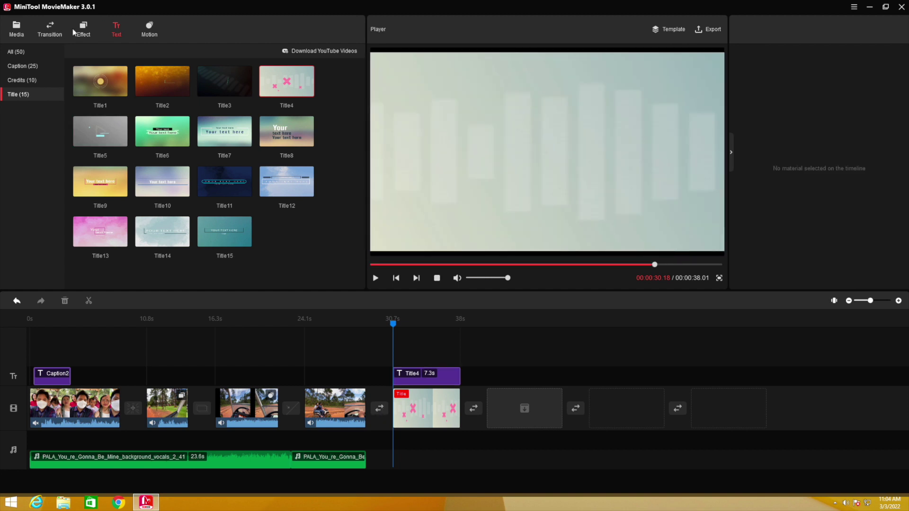
Add DreamyZoom before Title4 and extend the second PALA music clip to the 38-second end
click(51, 29)
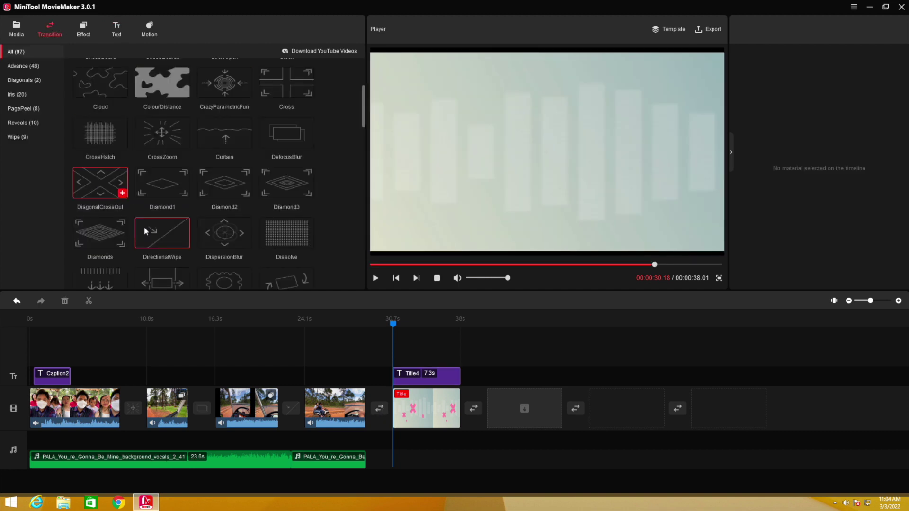
scroll(151, 237, down, 3)
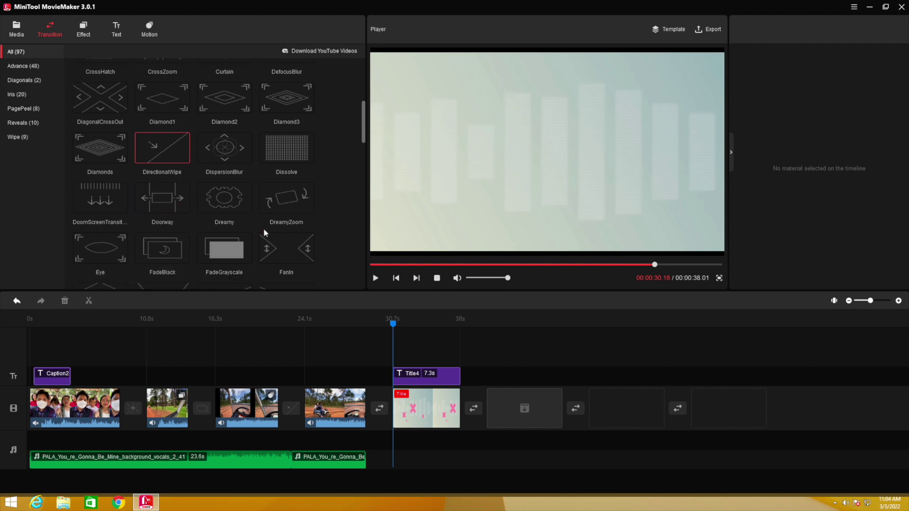
mouse_move(293, 198)
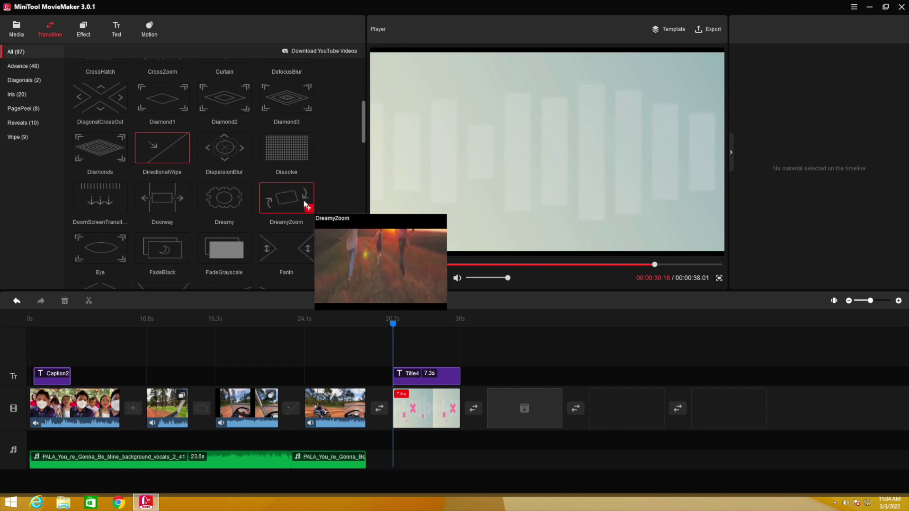
click(308, 207)
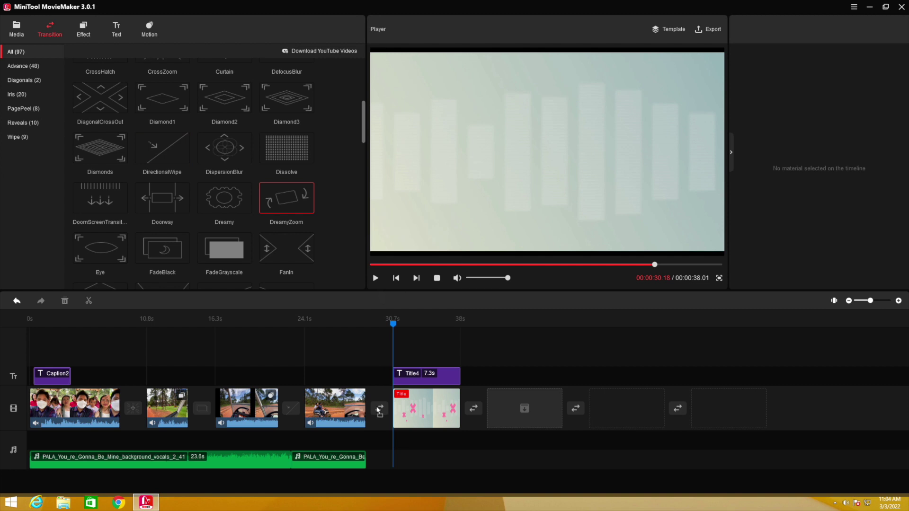
click(365, 456)
drag(372, 456, 471, 462)
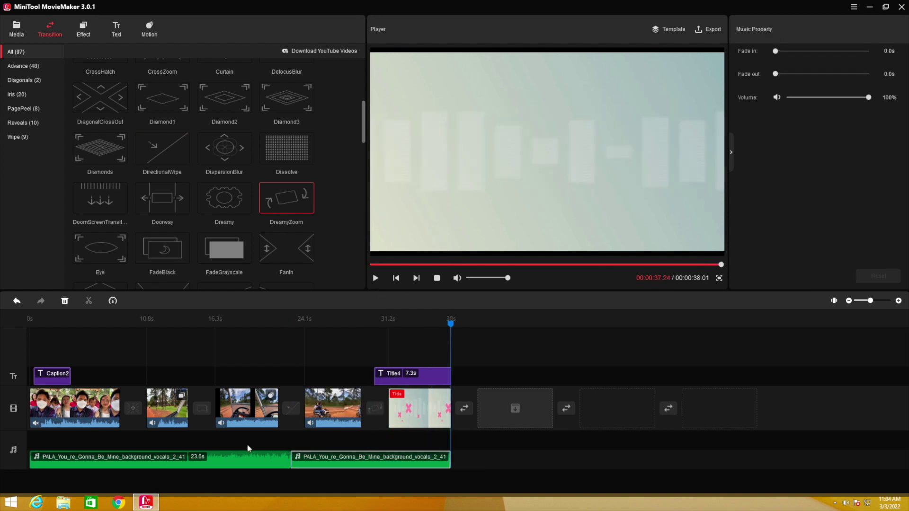
Give the first music clip a 3.0s fade-in and the second a 4.0s fade-out
click(218, 454)
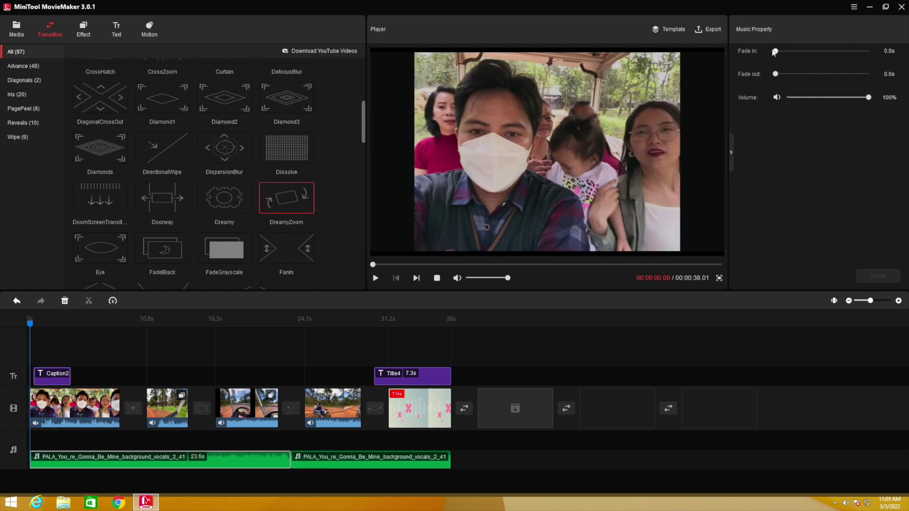
drag(774, 52, 787, 52)
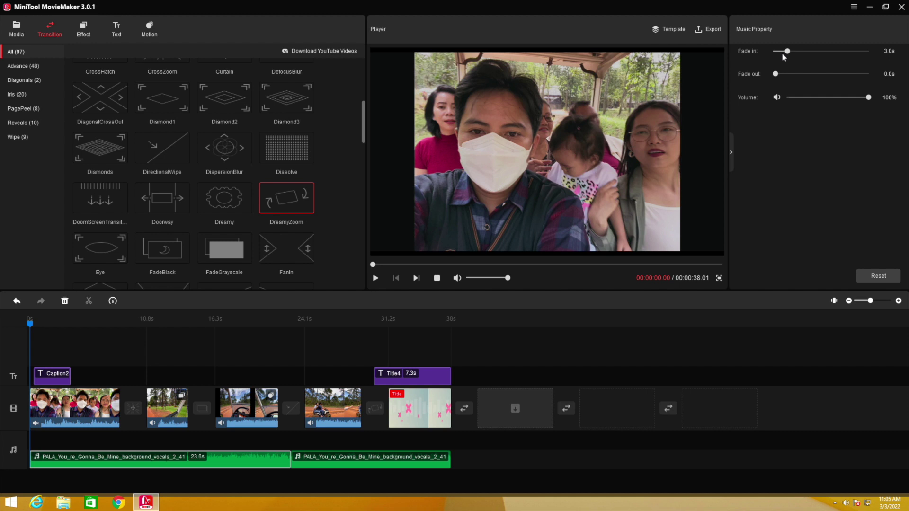
click(322, 454)
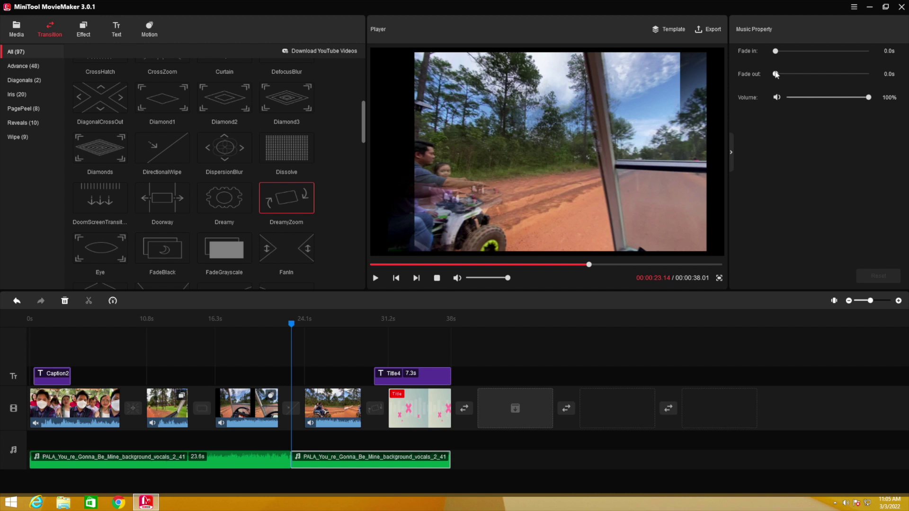
drag(775, 73, 802, 75)
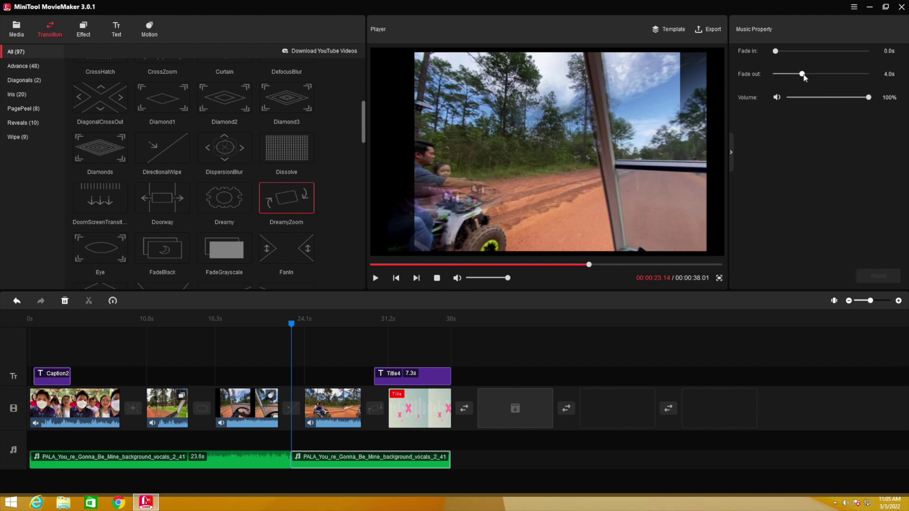
Export 'My family trip V2' as a 1920x1080 MP4 at Best quality
click(708, 31)
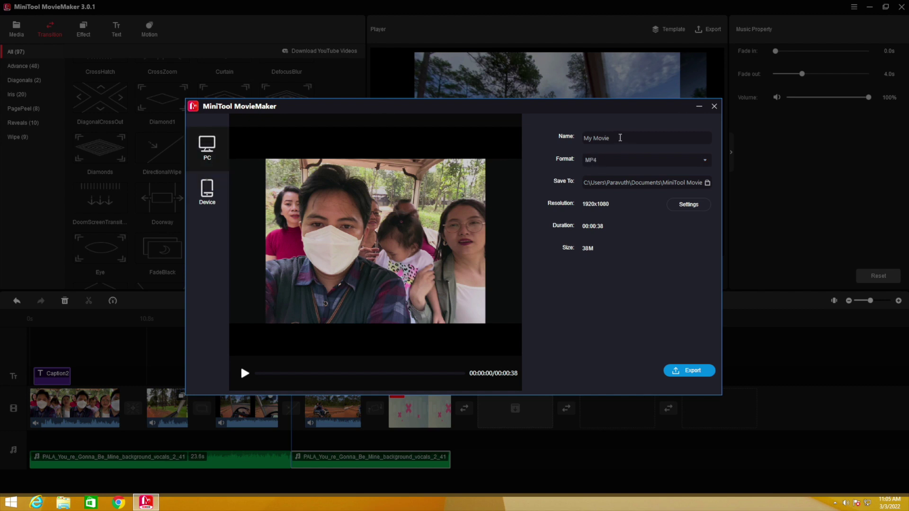
drag(635, 139, 558, 145)
text(My family trip V2)
click(672, 207)
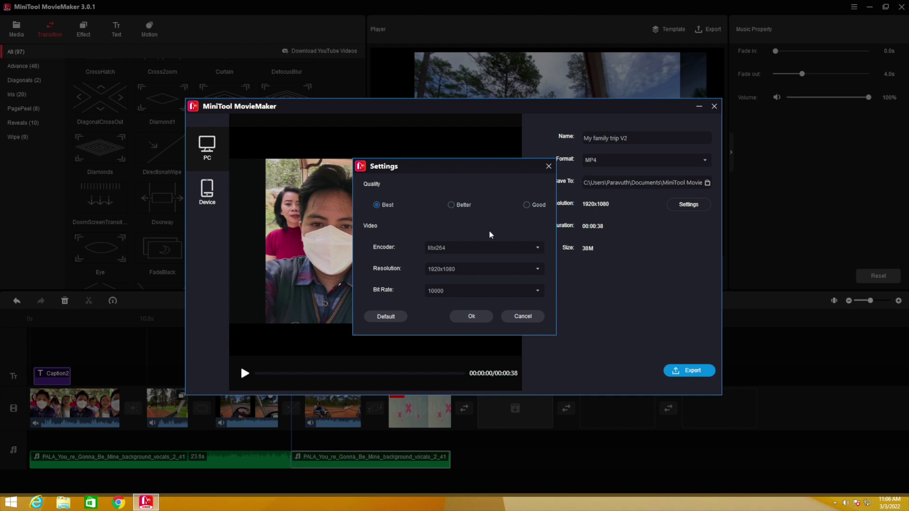
click(466, 317)
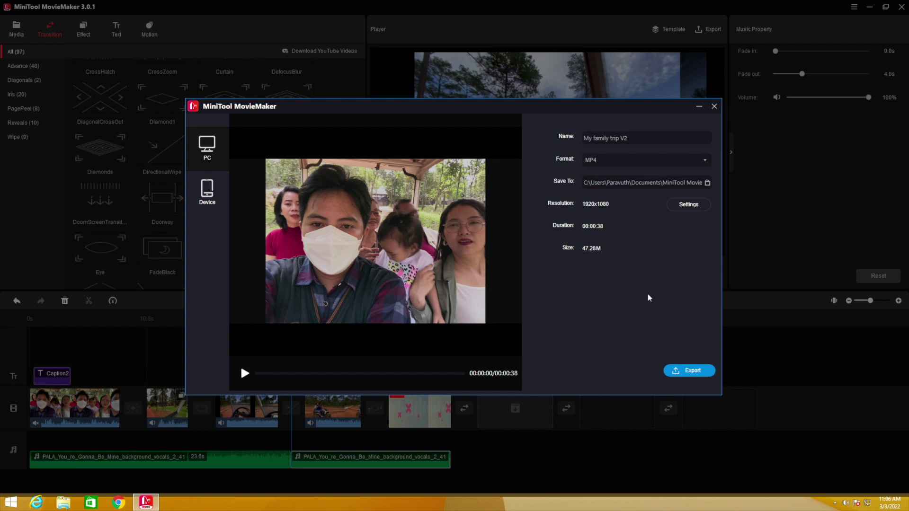
click(683, 369)
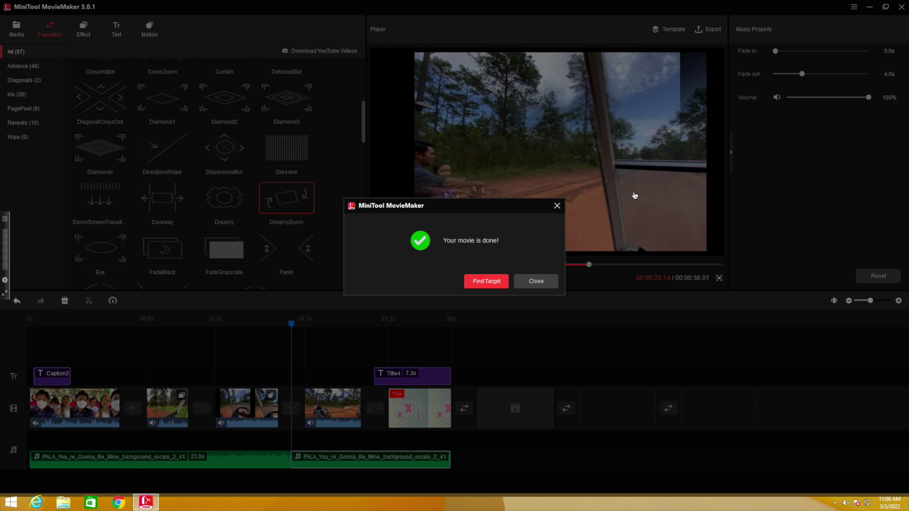
Reveal the exported 39.8 MB 'My family trip V2' video in its output folder and select it
click(481, 282)
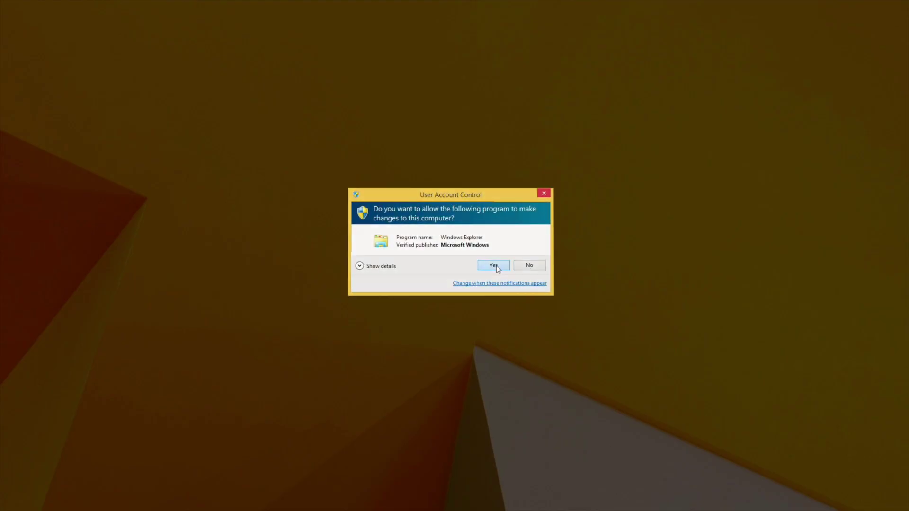
click(495, 266)
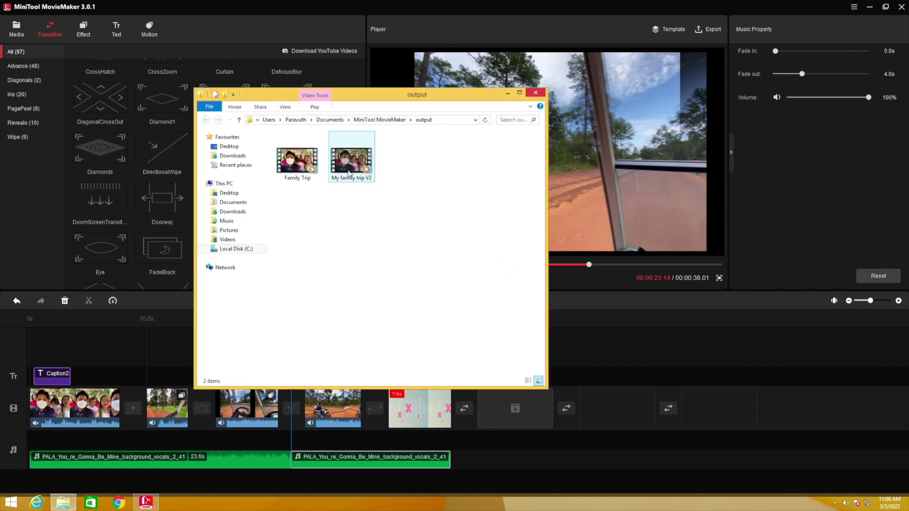
click(354, 161)
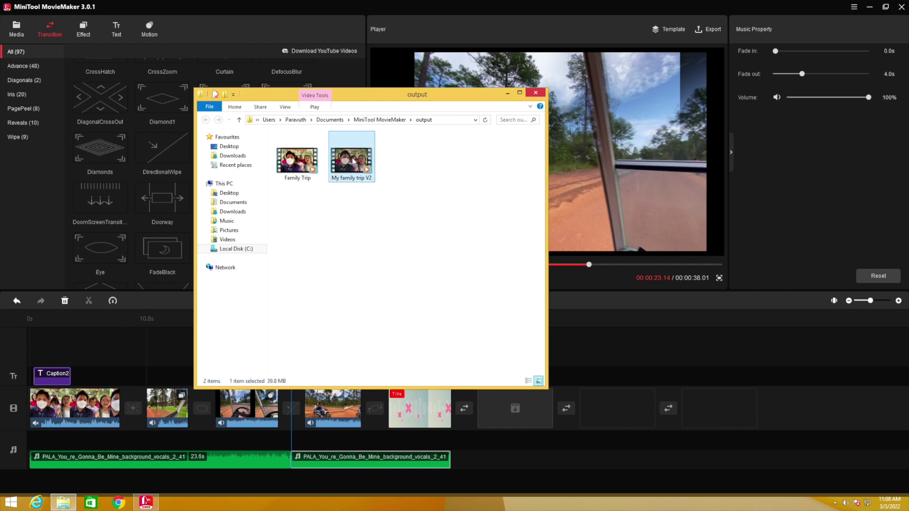